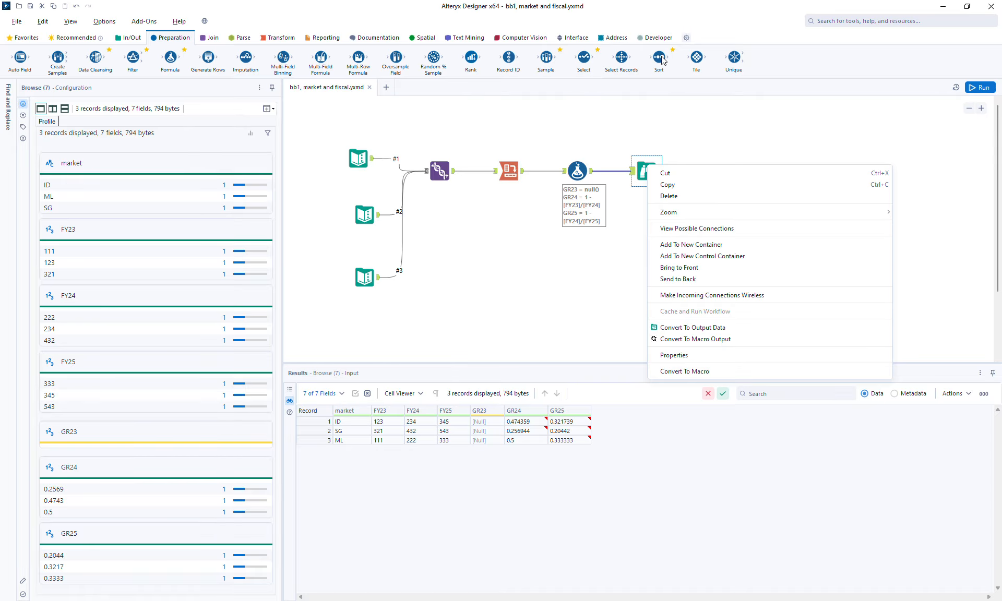
# Step: Add a Sort tool after the Cross Tab, below the existing Formula, and sort by FY25 in Descending order
pyautogui.click(659, 58)
pyautogui.moveTo(660, 58); pyautogui.dragTo(578, 253)
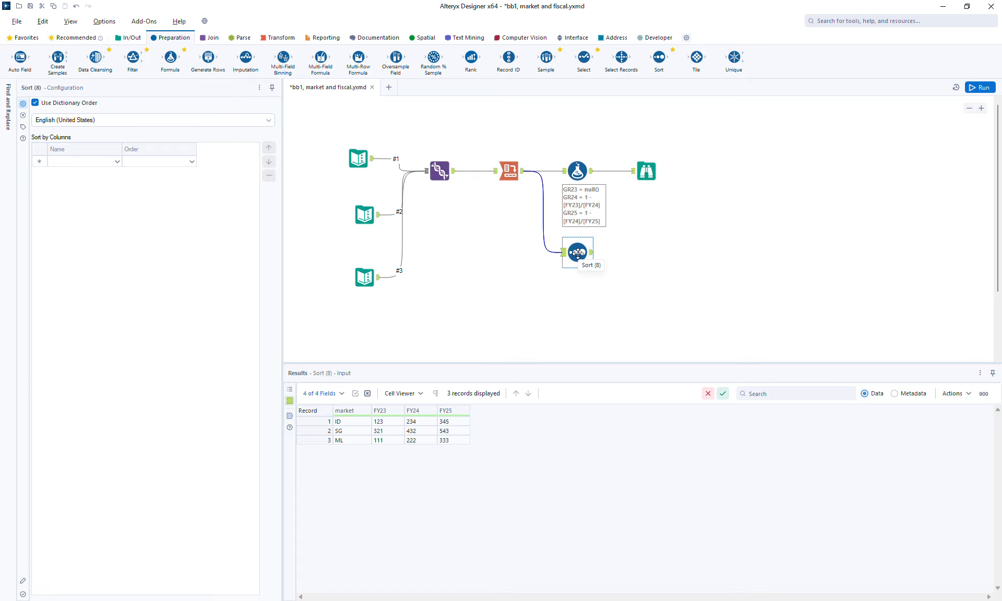
pyautogui.click(91, 166)
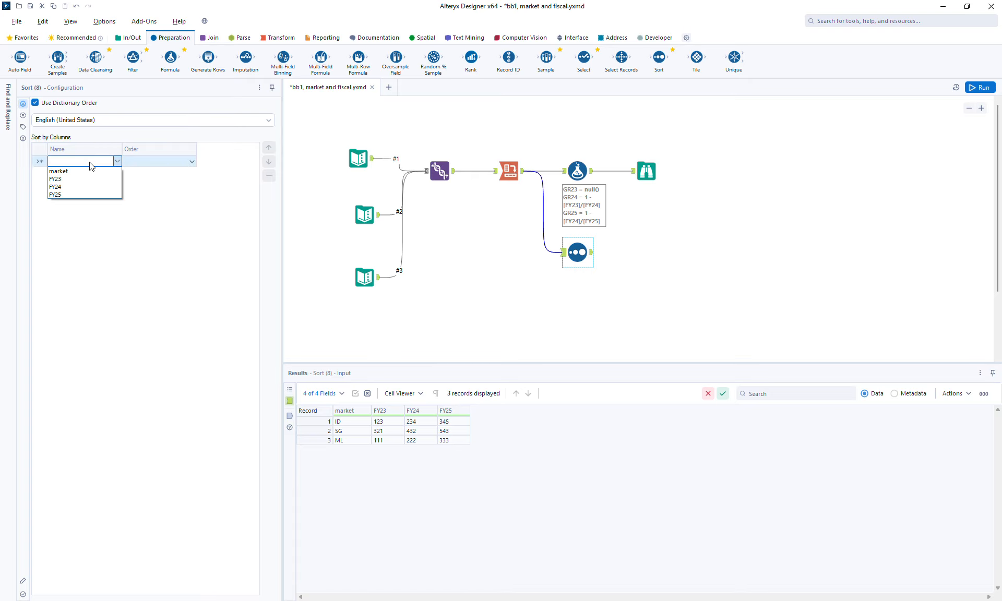
pyautogui.click(71, 194)
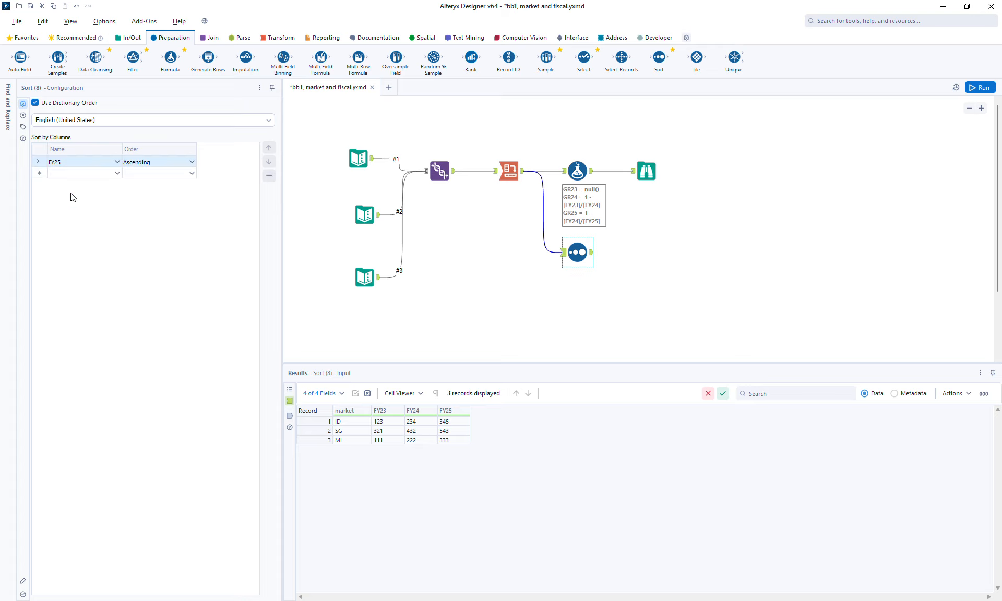
pyautogui.click(163, 164)
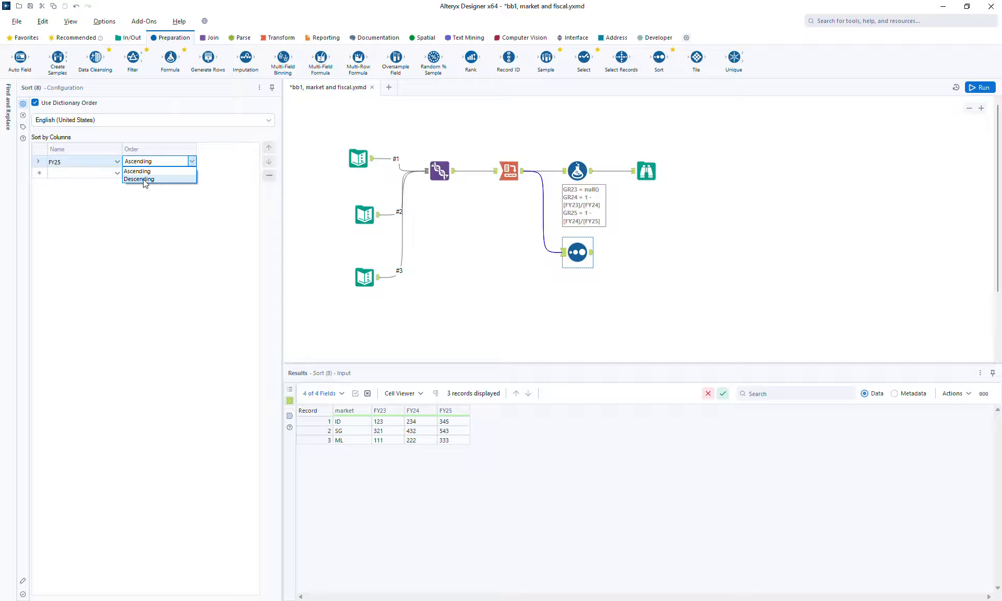
pyautogui.click(144, 179)
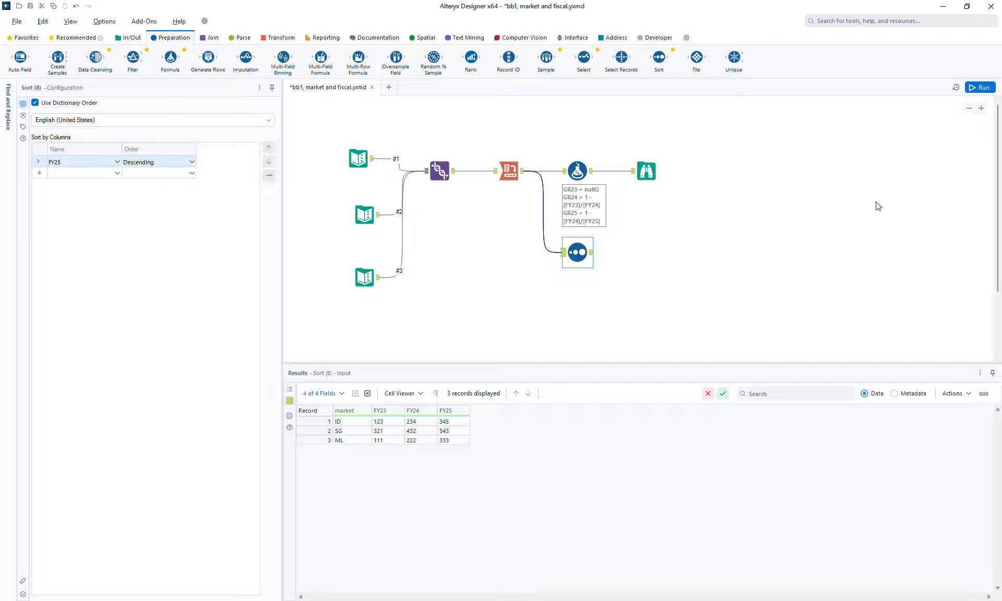
# Step: Run the workflow and compare the Sort tool's input and output records
pyautogui.click(980, 89)
pyautogui.click(591, 255)
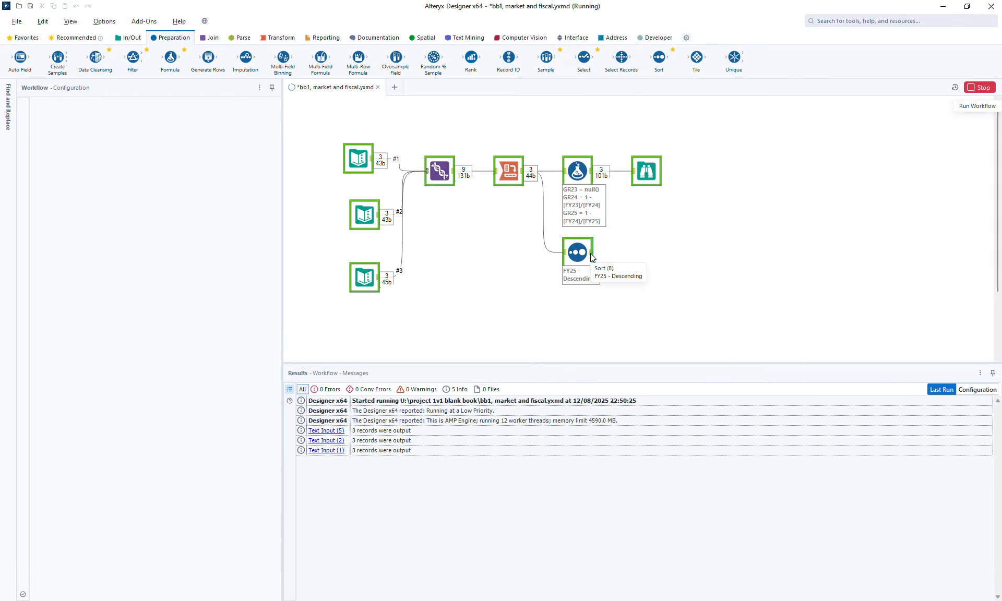
pyautogui.click(592, 255)
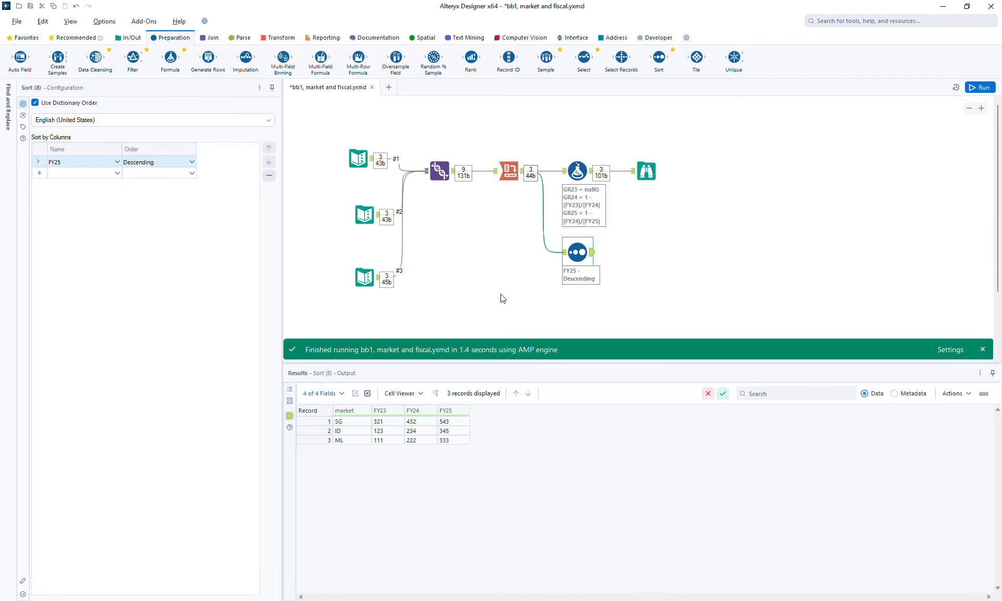
pyautogui.click(288, 400)
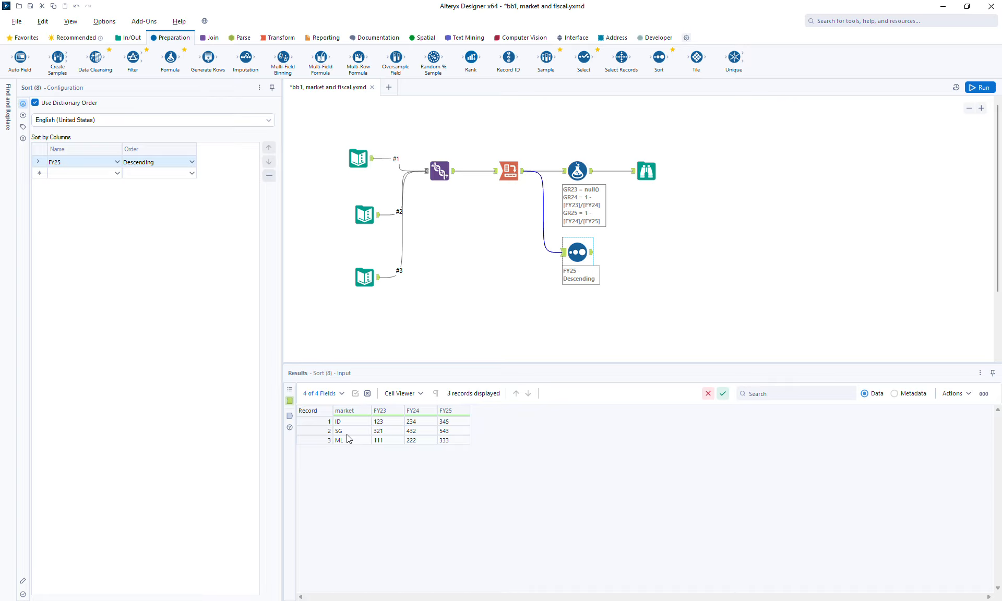
pyautogui.click(290, 416)
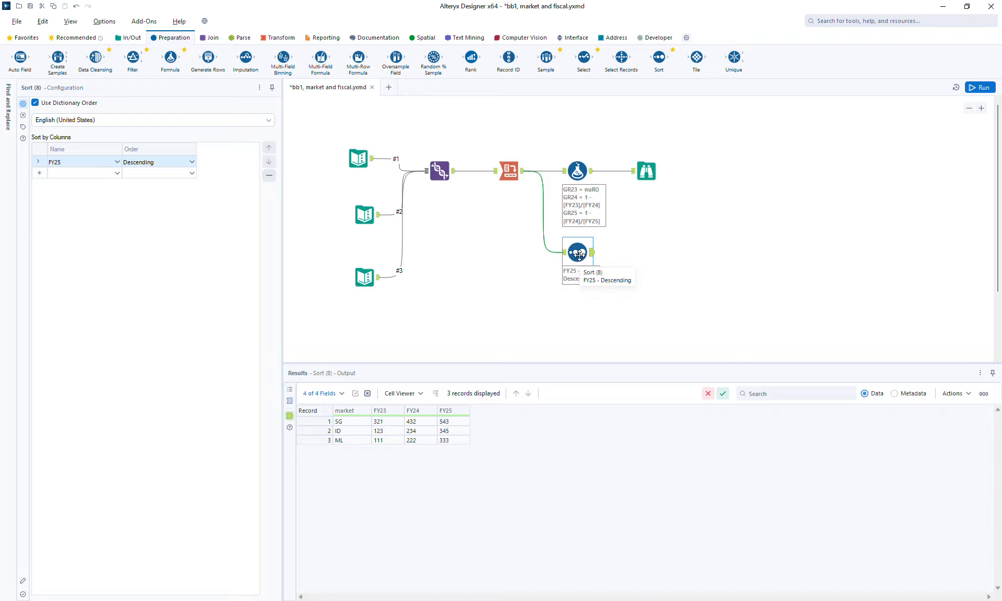
# Step: Make room before the Sort tool, insert a Formula tool between it and the Cross Tab, and add an output column named Total
pyautogui.moveTo(578, 255); pyautogui.dragTo(616, 255)
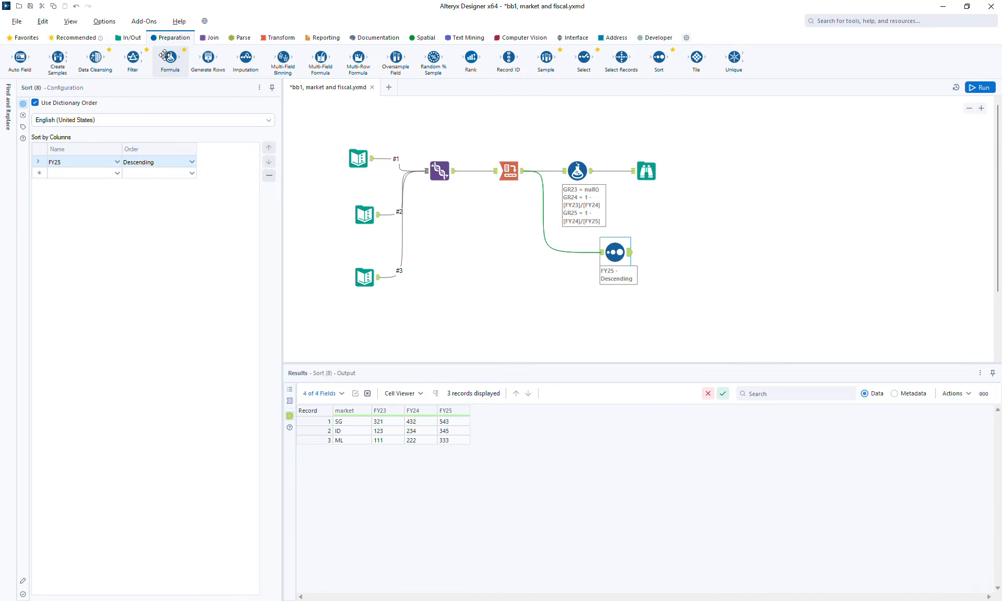
pyautogui.moveTo(171, 57); pyautogui.dragTo(558, 248)
pyautogui.click(107, 114)
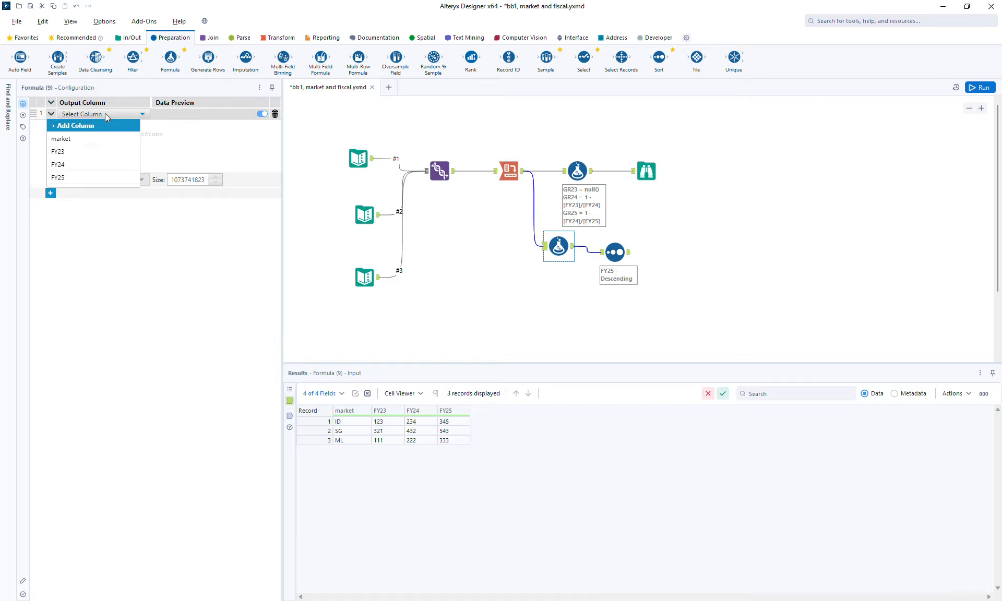
pyautogui.click(102, 127)
pyautogui.write('Total')
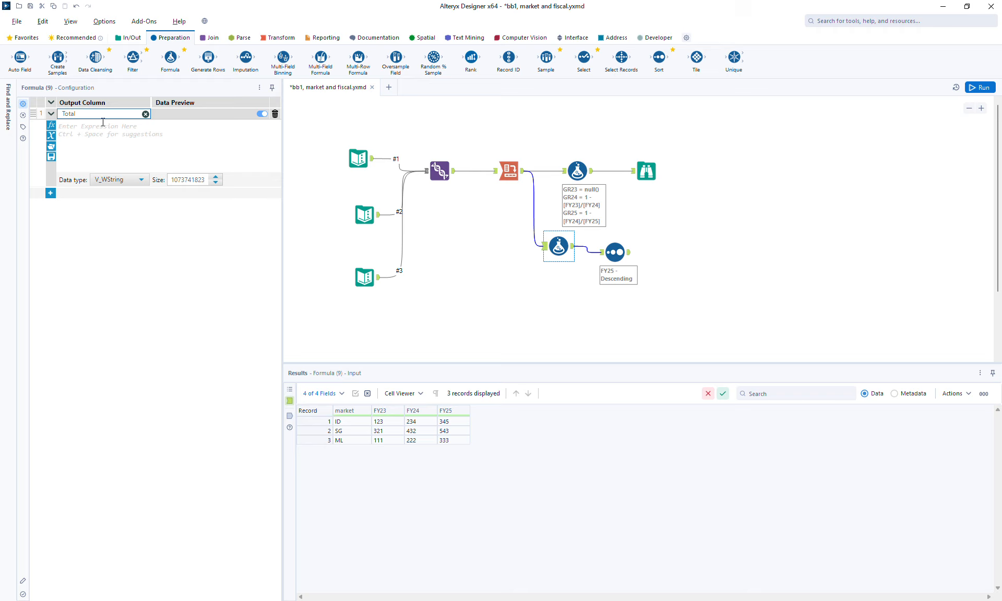
# Step: Define the Total column as [FY23] + [FY24] + [FY25] with data type Double
pyautogui.click(103, 126)
pyautogui.write('[')
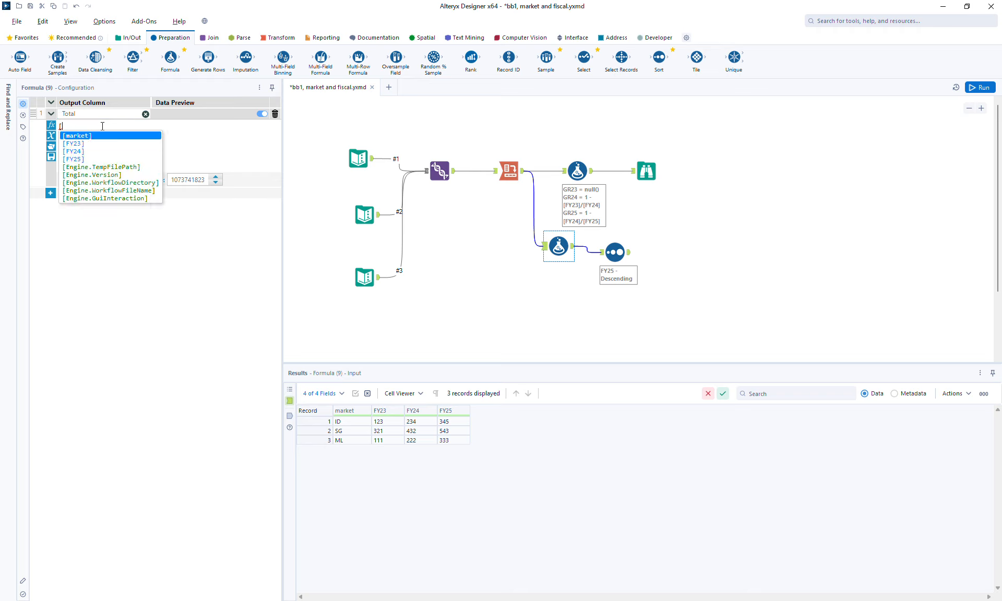
pyautogui.write('FY23] + [')
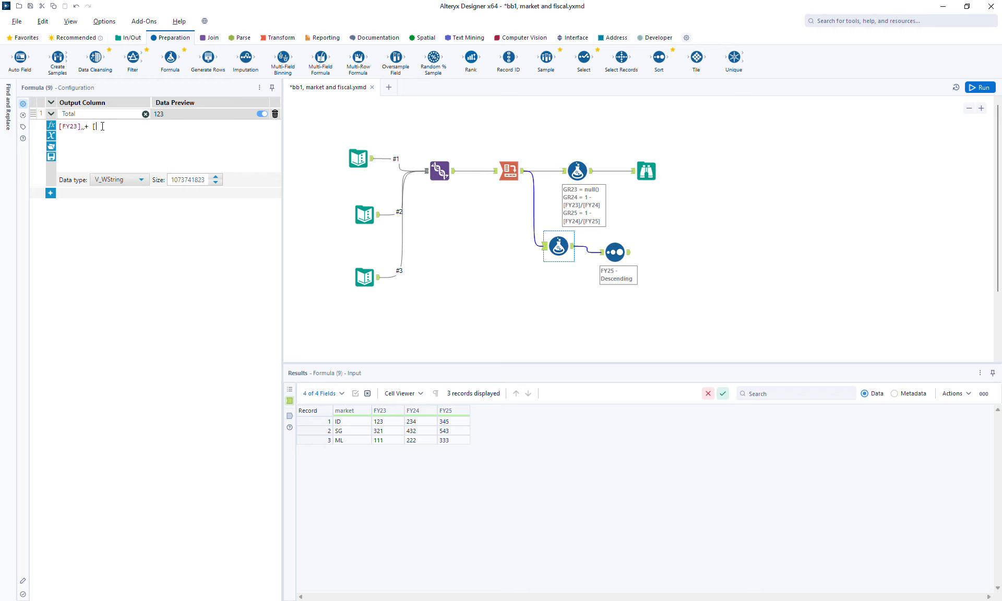
pyautogui.write('FY24] + [f')
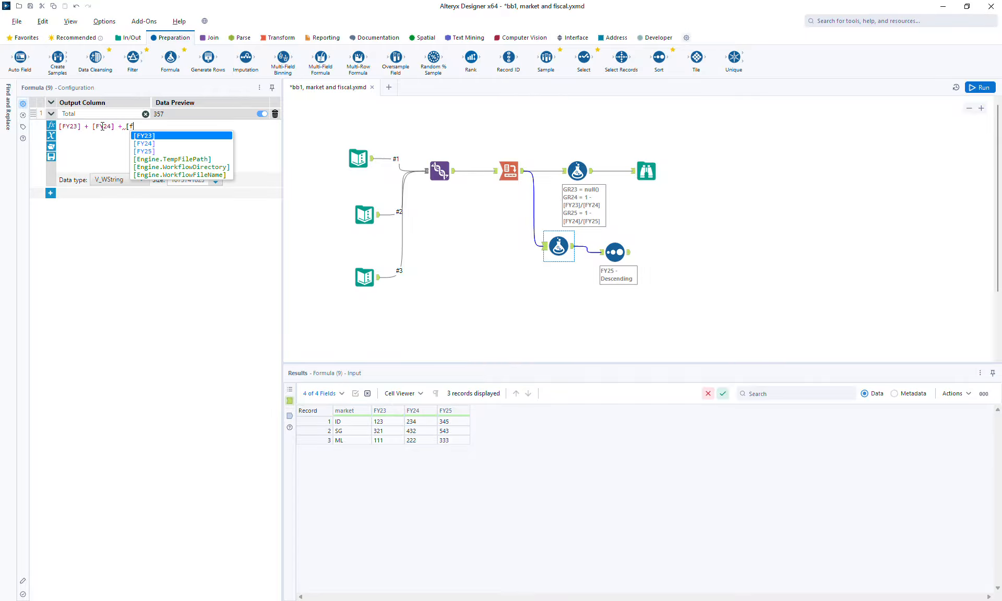
pyautogui.press('Down')
pyautogui.press('Down')
pyautogui.press('Return')
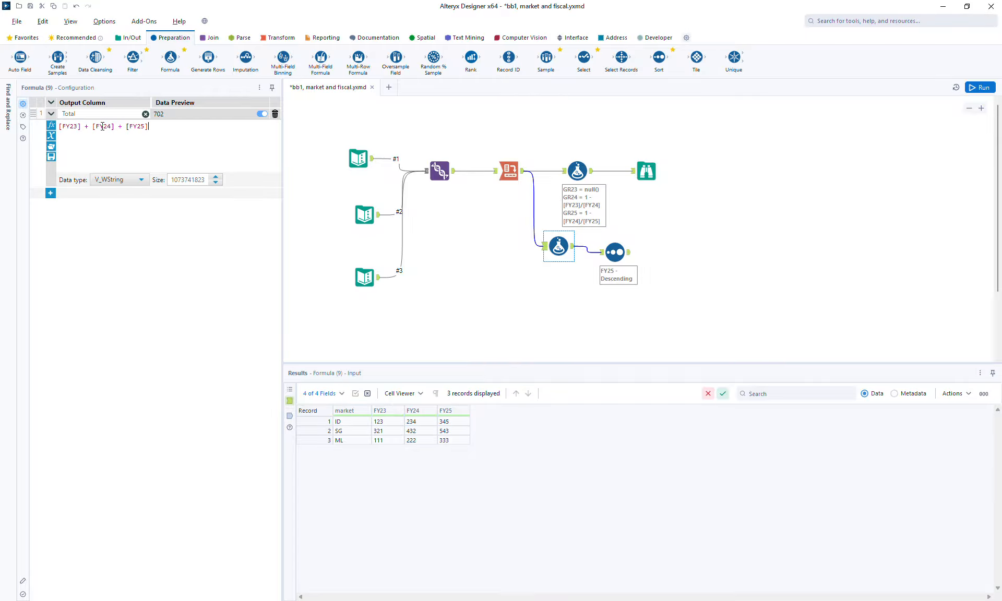
pyautogui.click(104, 180)
pyautogui.click(112, 234)
# Step: Align the FY25 Sort with the Total Formula, and branch a second Sort from that Formula ordered by Total, Descending
pyautogui.click(622, 251)
pyautogui.moveTo(623, 246); pyautogui.dragTo(628, 240)
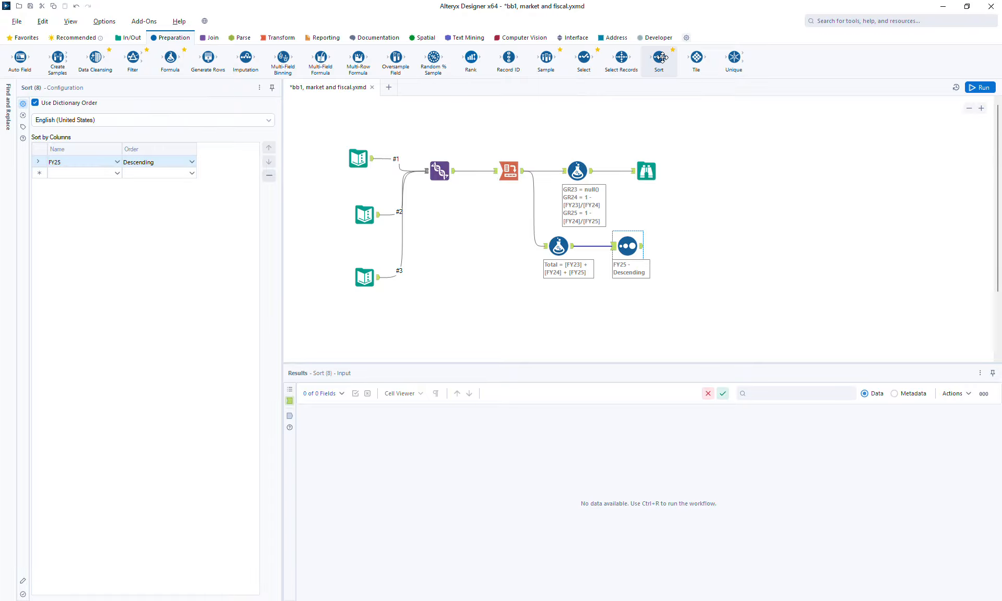
pyautogui.moveTo(661, 57); pyautogui.dragTo(613, 302)
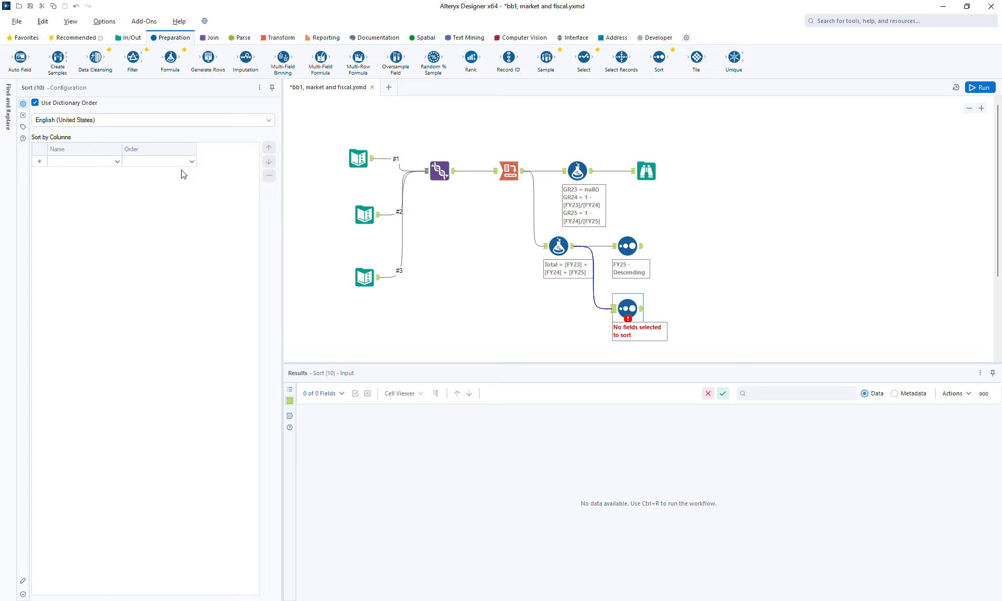
pyautogui.click(90, 161)
pyautogui.click(90, 166)
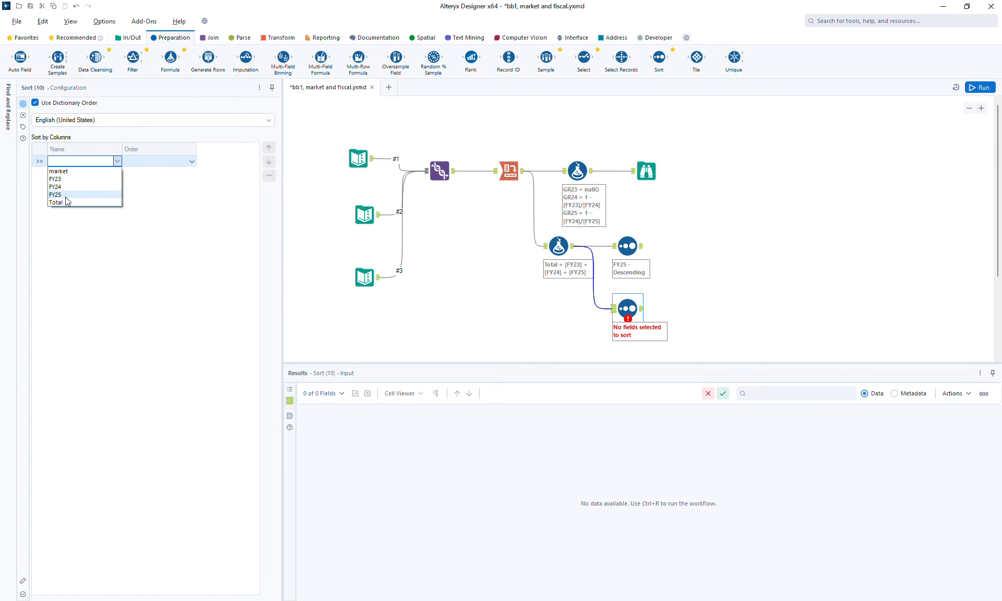
pyautogui.click(67, 203)
pyautogui.click(154, 166)
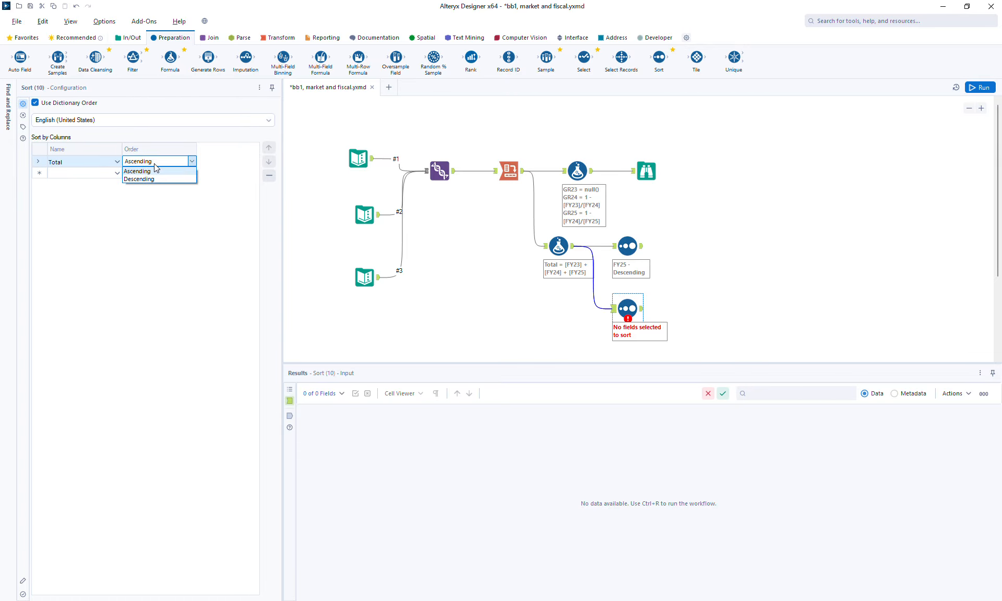
pyautogui.click(150, 180)
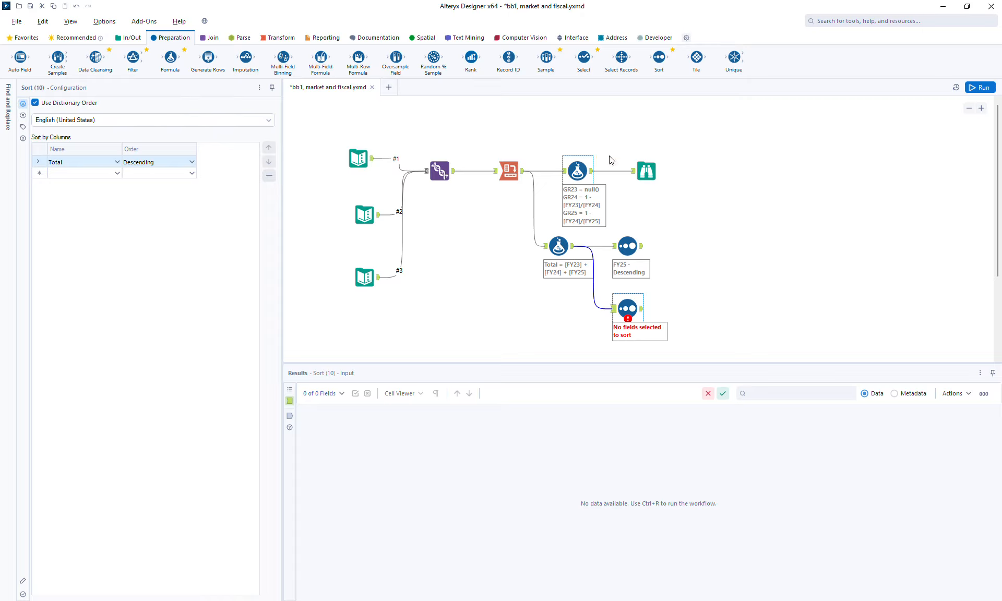
# Step: Run the workflow and examine the outputs of both Sort tools and the Total Formula
pyautogui.click(973, 90)
pyautogui.click(641, 248)
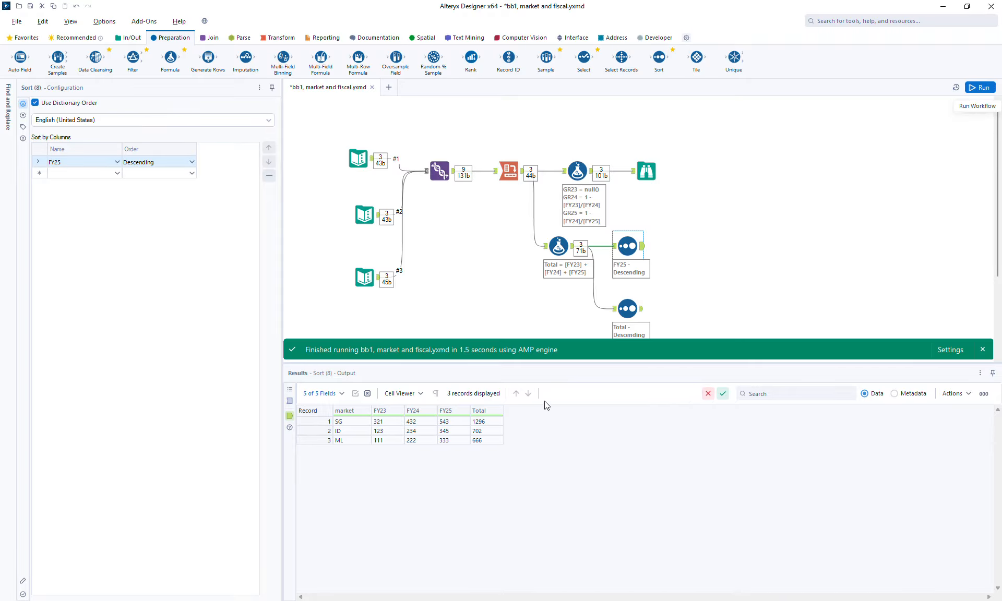
pyautogui.click(642, 312)
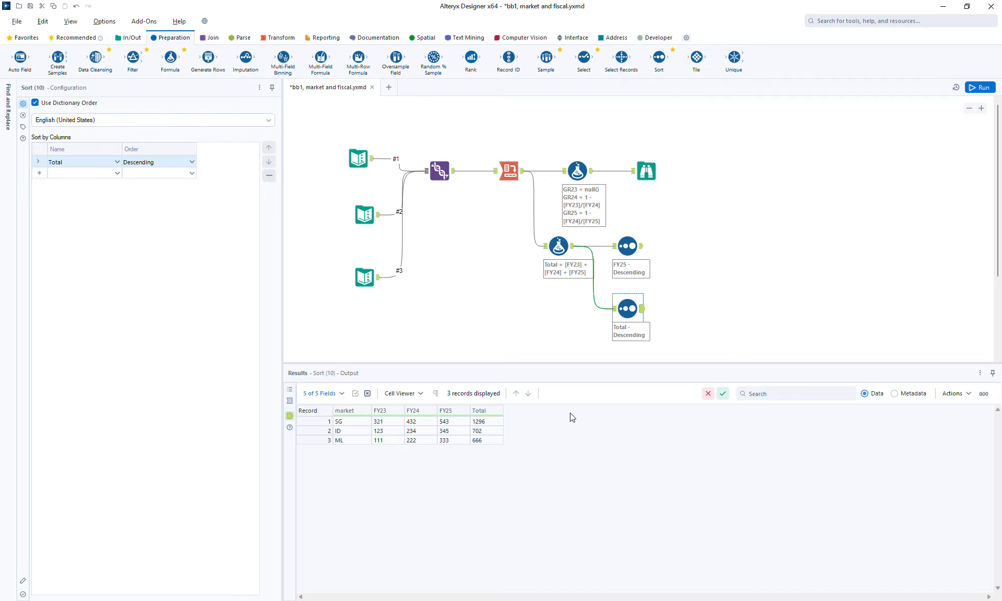
pyautogui.click(559, 244)
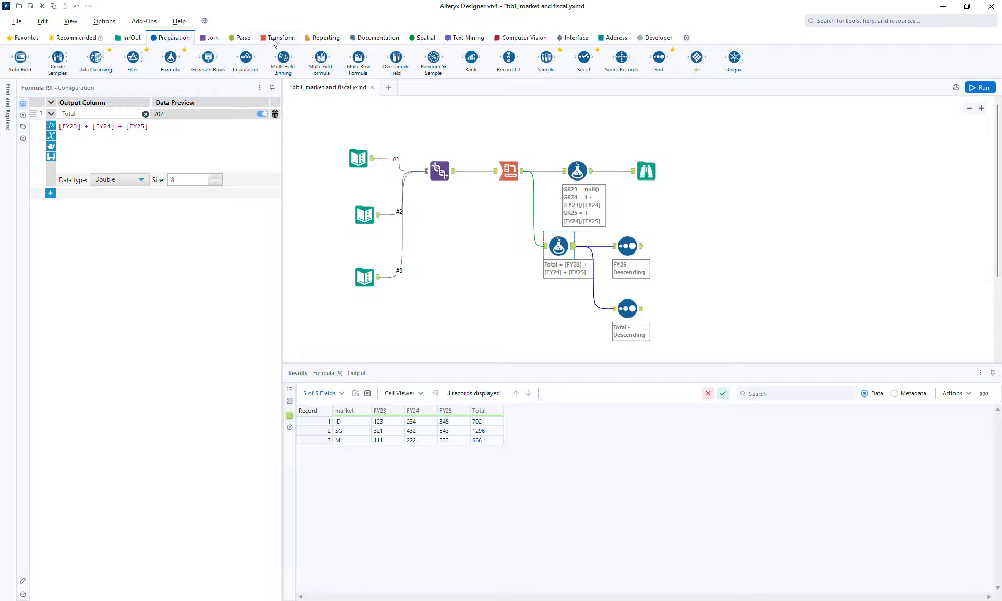
# Step: Add a second Cross Tab after the Union, grouped by market, with FY as column headers and sal as values
pyautogui.click(273, 40)
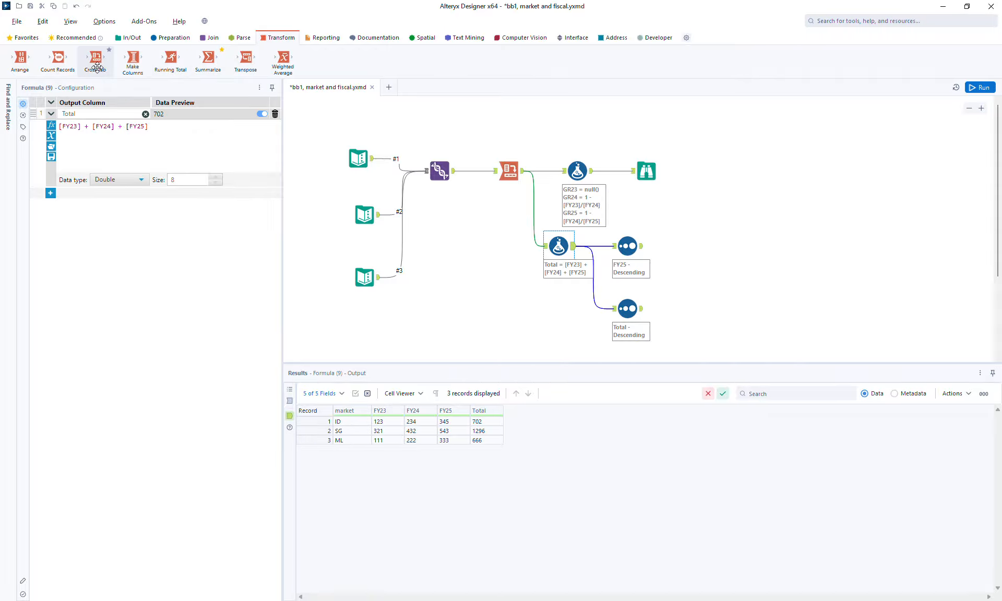
pyautogui.moveTo(96, 66); pyautogui.dragTo(507, 126)
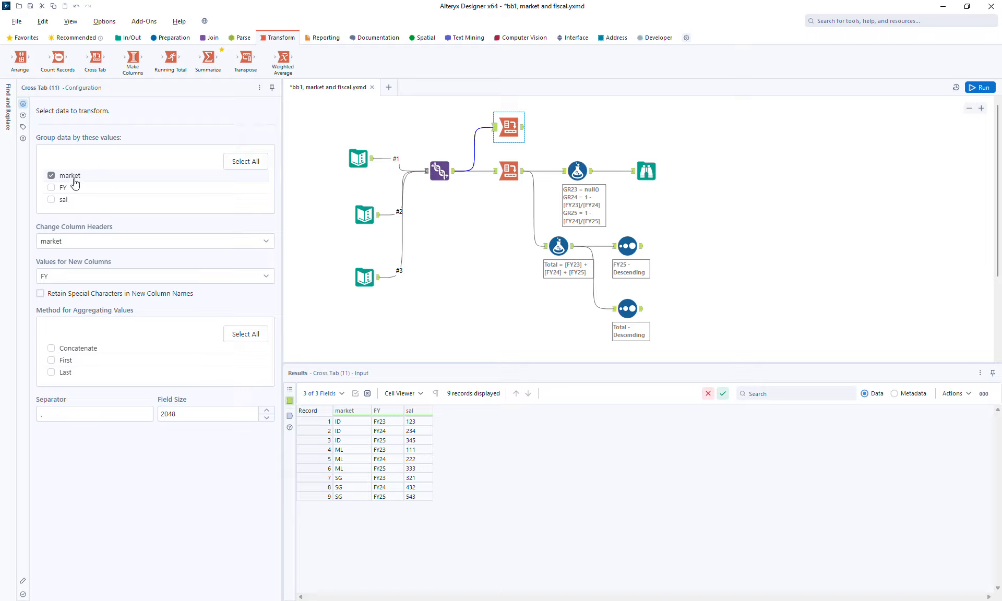
pyautogui.click(66, 243)
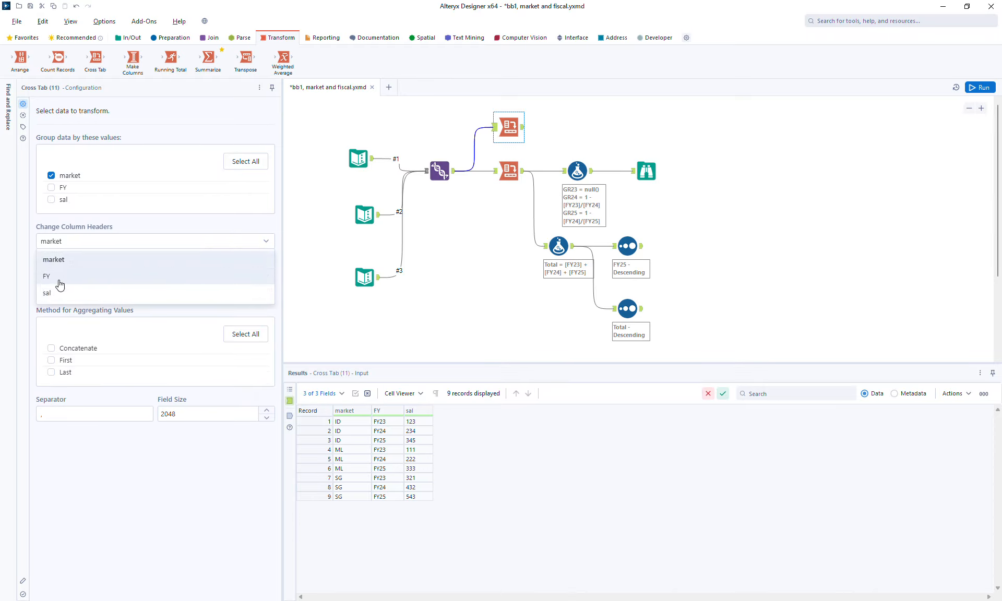
pyautogui.click(60, 285)
pyautogui.click(60, 278)
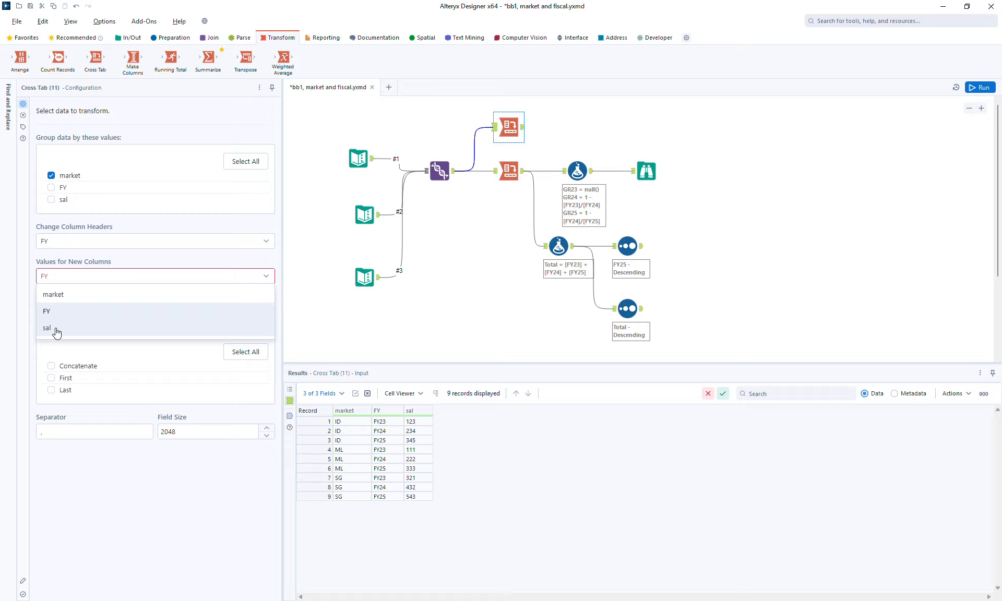
pyautogui.click(55, 329)
# Step: Set the new Cross Tab's aggregation methods to Sum, Total Column and Total Row
pyautogui.click(64, 350)
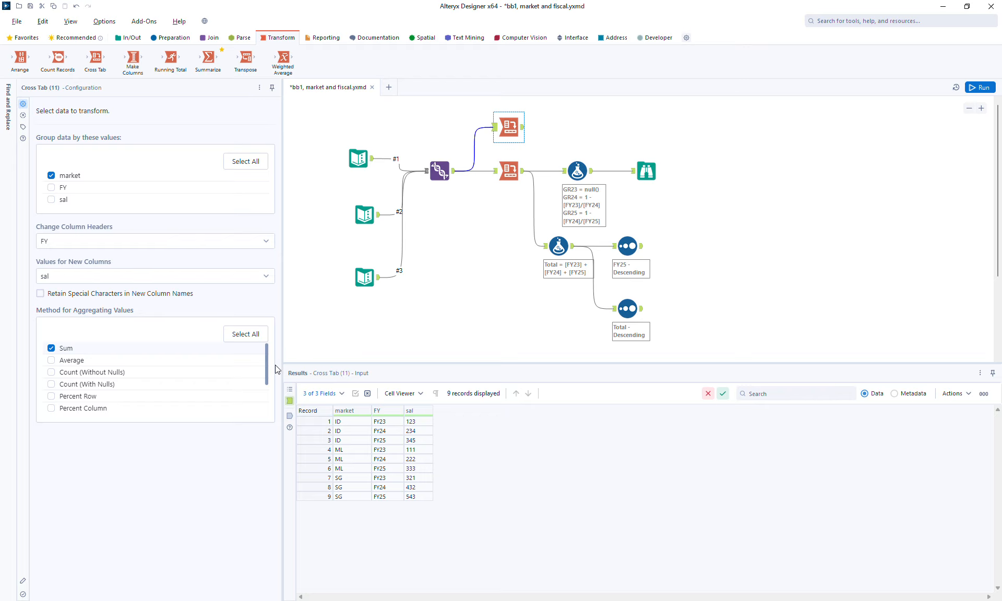
pyautogui.moveTo(266, 359); pyautogui.dragTo(265, 392)
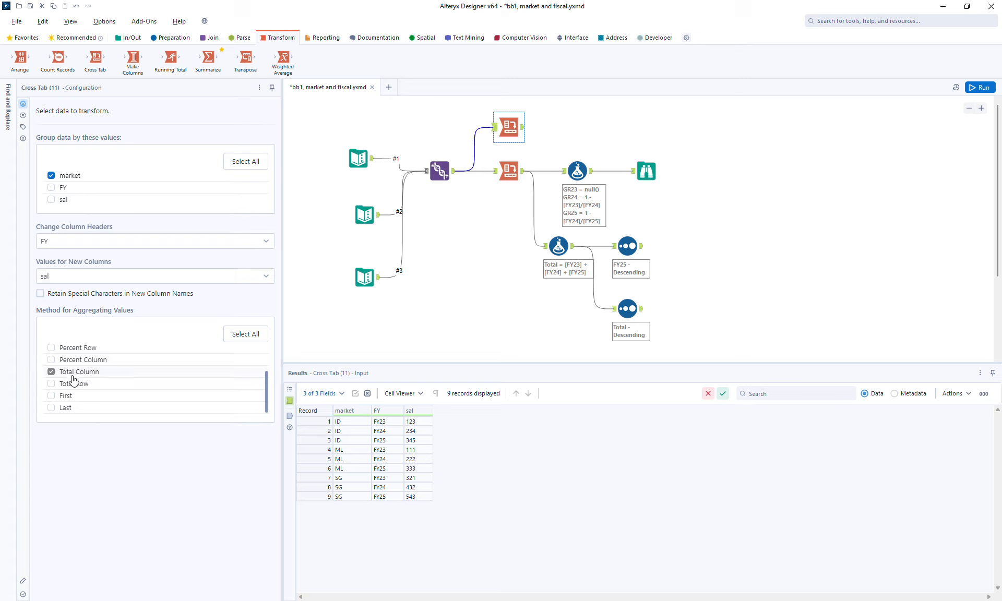
pyautogui.click(73, 378)
pyautogui.click(74, 386)
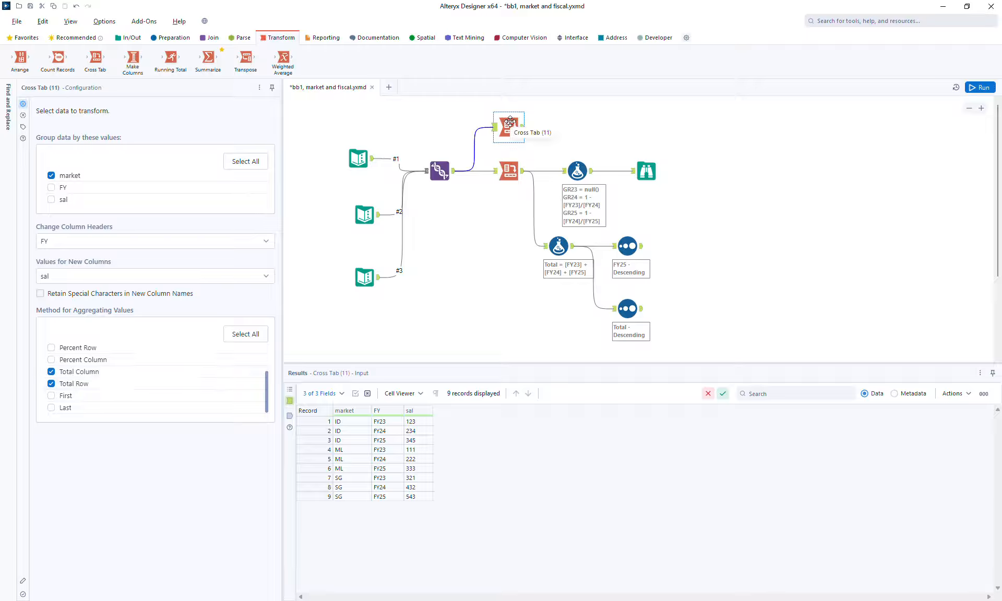
# Step: Attach a Browse tool to the new Cross Tab, run the workflow and examine the Browse results
pyautogui.hotkey('ctrl', 'shift', 'b')
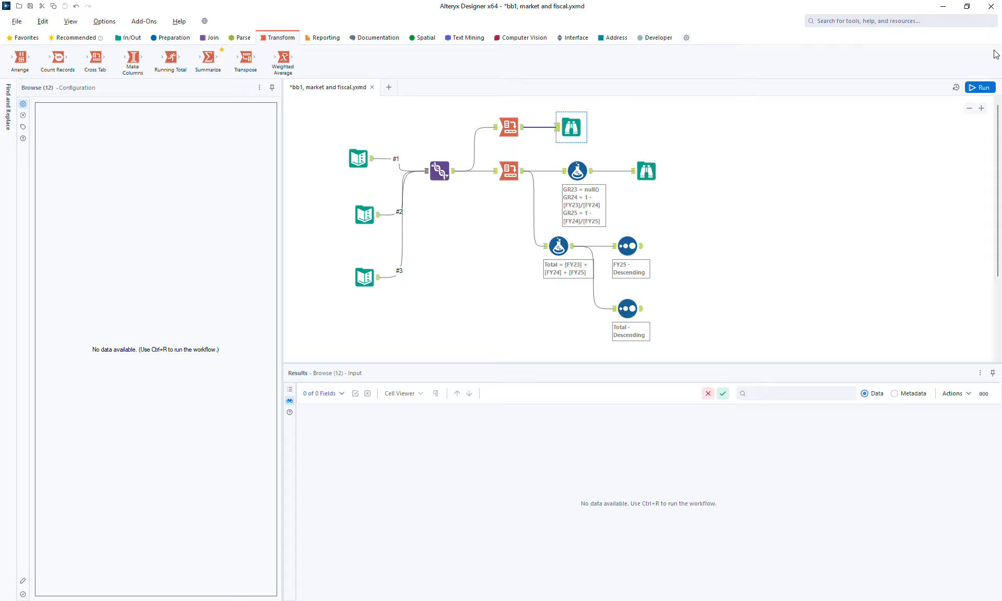
pyautogui.click(975, 90)
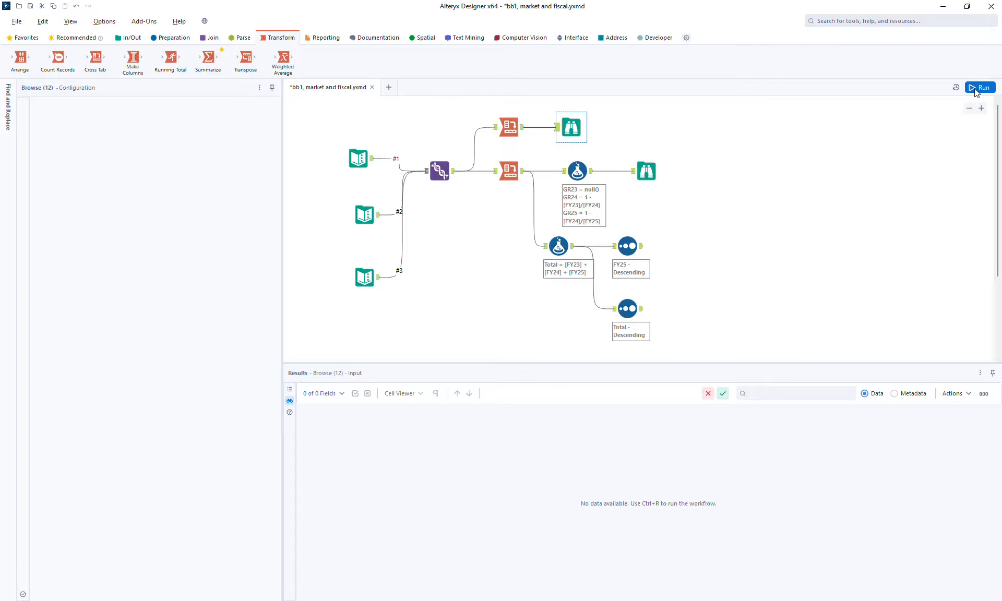
pyautogui.click(574, 131)
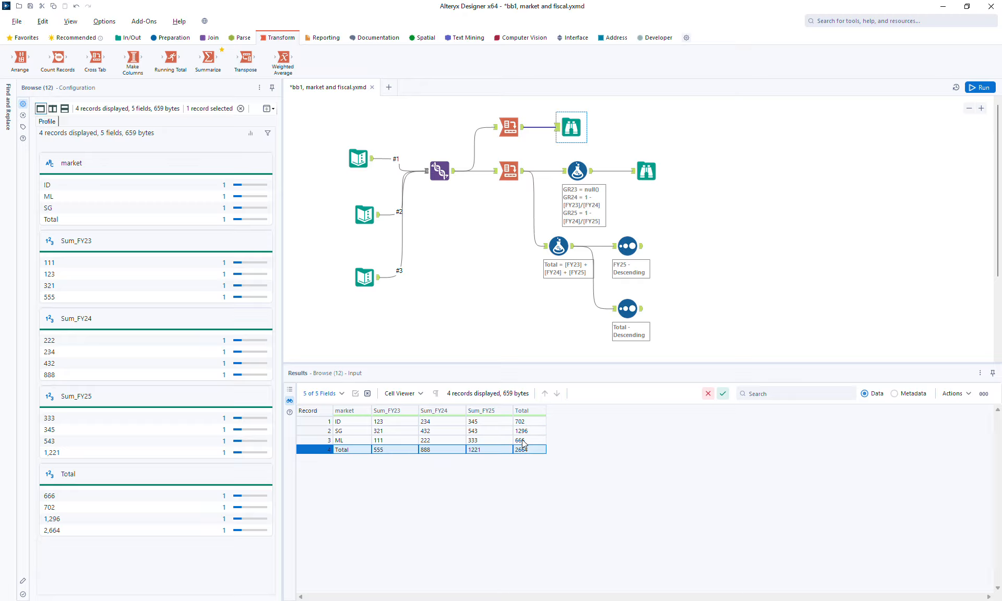
# Step: Check the Browse results by selecting the market sales values, the row totals, the column totals and the grand total
pyautogui.click(379, 424)
pyautogui.moveTo(378, 424); pyautogui.dragTo(481, 443)
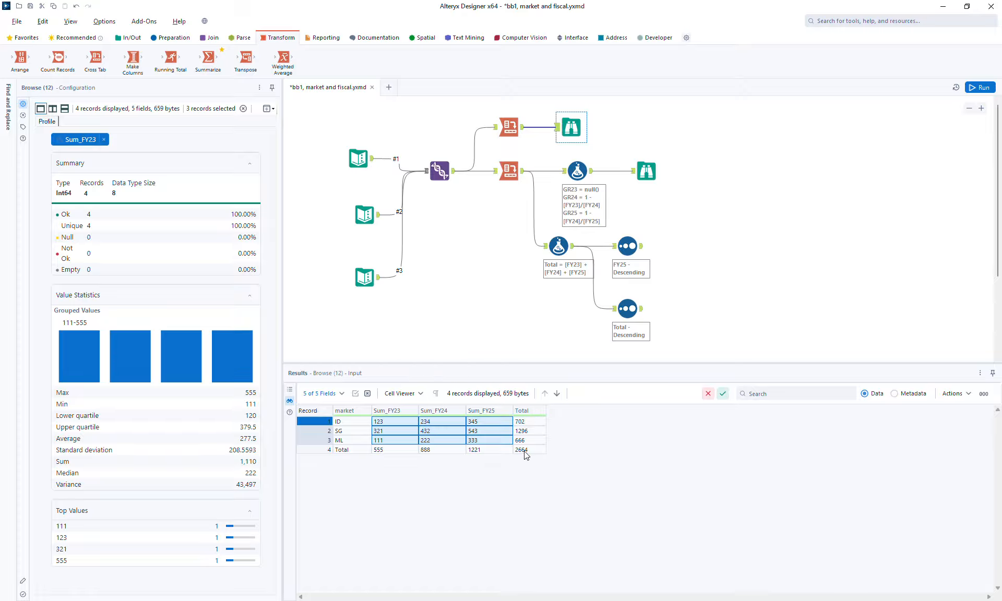
pyautogui.moveTo(524, 422); pyautogui.dragTo(526, 442)
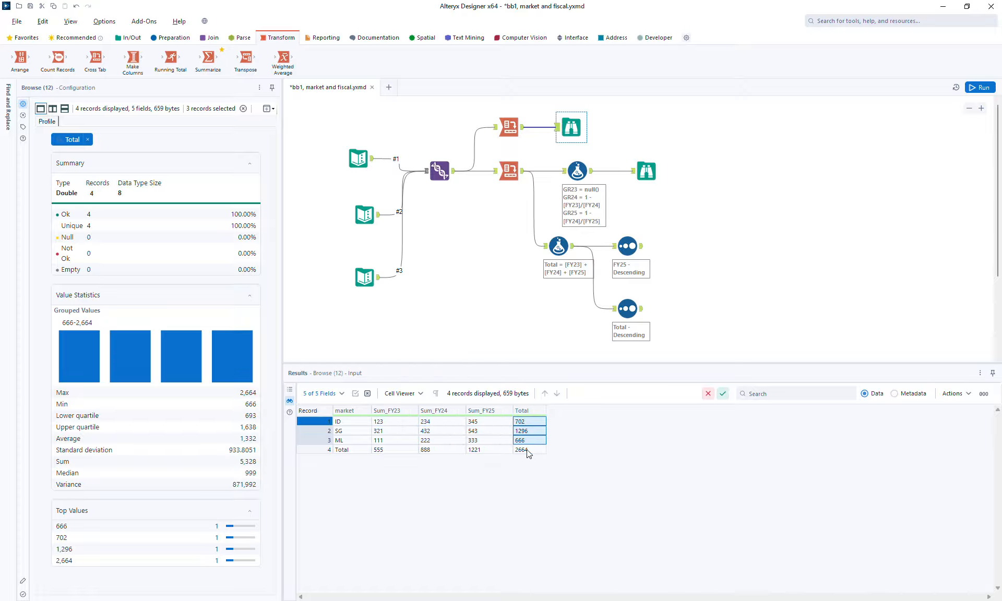
pyautogui.moveTo(394, 452); pyautogui.dragTo(502, 453)
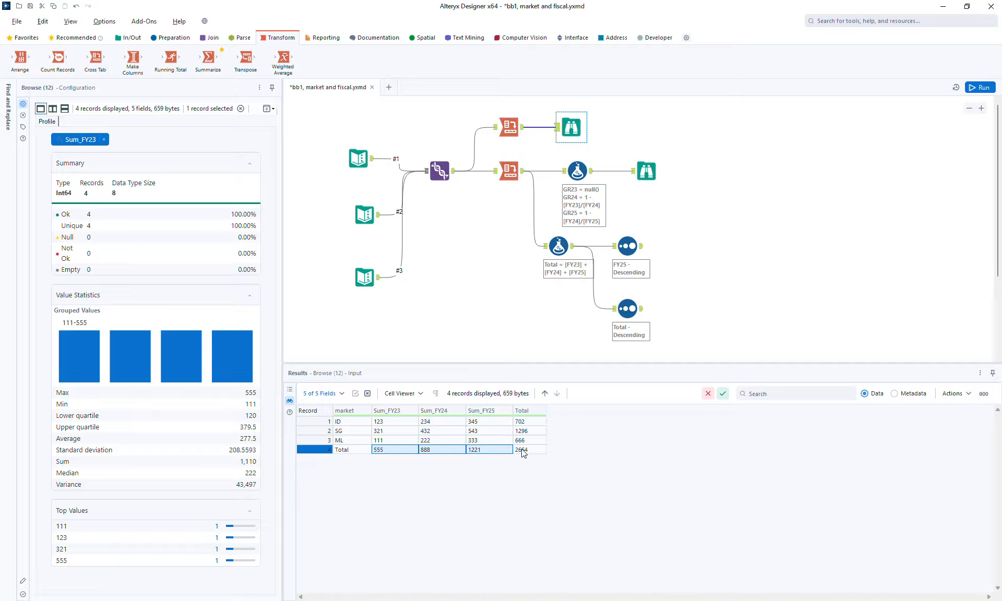
pyautogui.click(523, 453)
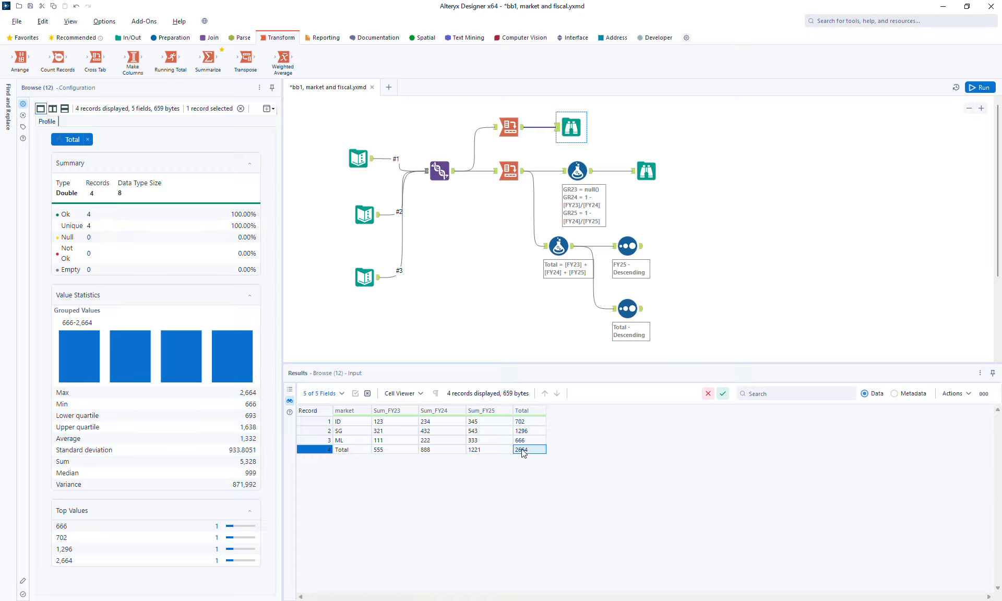
# Step: Compare the outputs of both Cross Tab tools, the Total Formula and the upper Browse
pyautogui.click(522, 131)
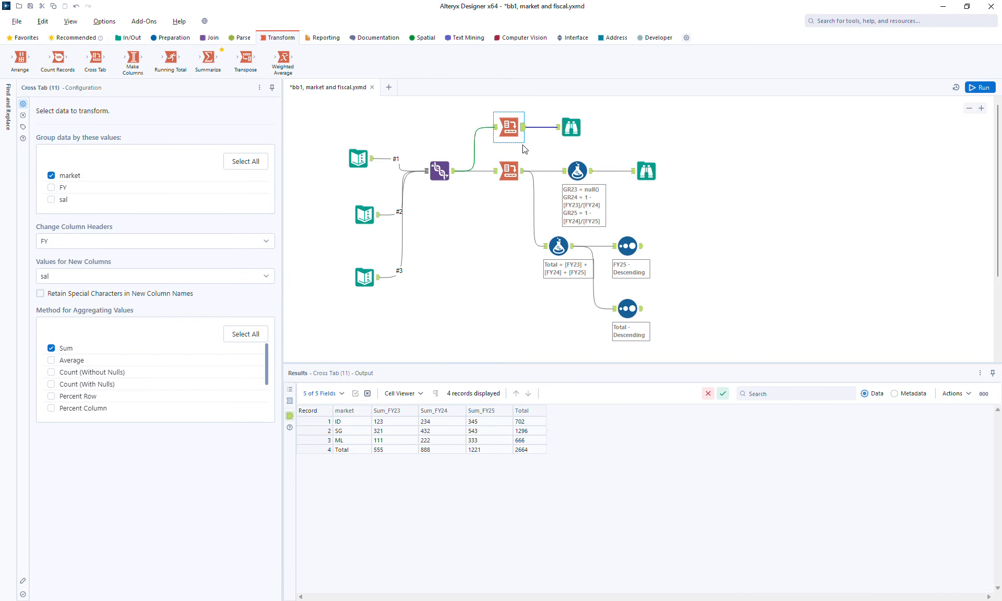
pyautogui.click(525, 175)
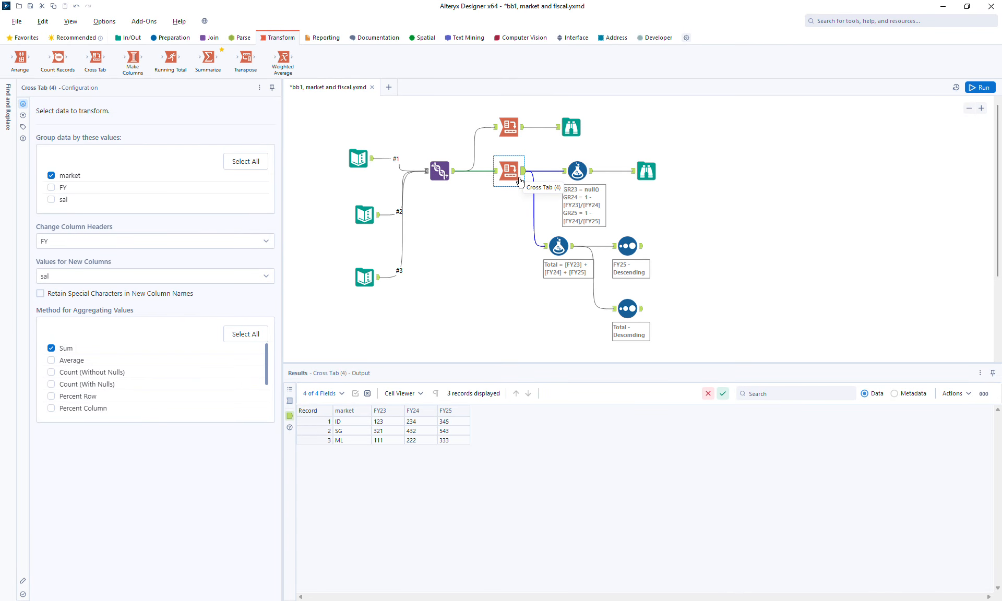
pyautogui.click(573, 249)
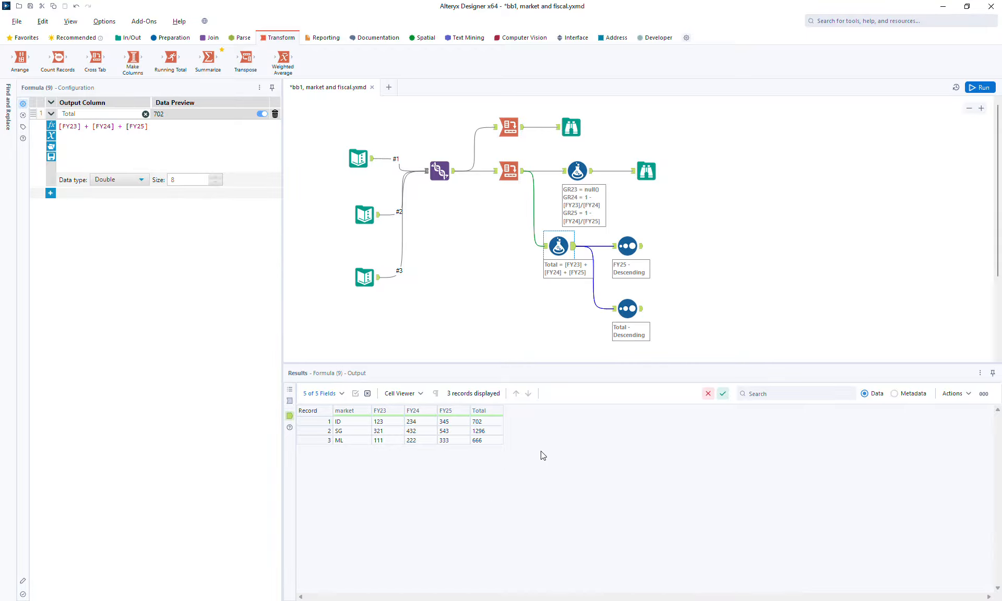
pyautogui.click(576, 129)
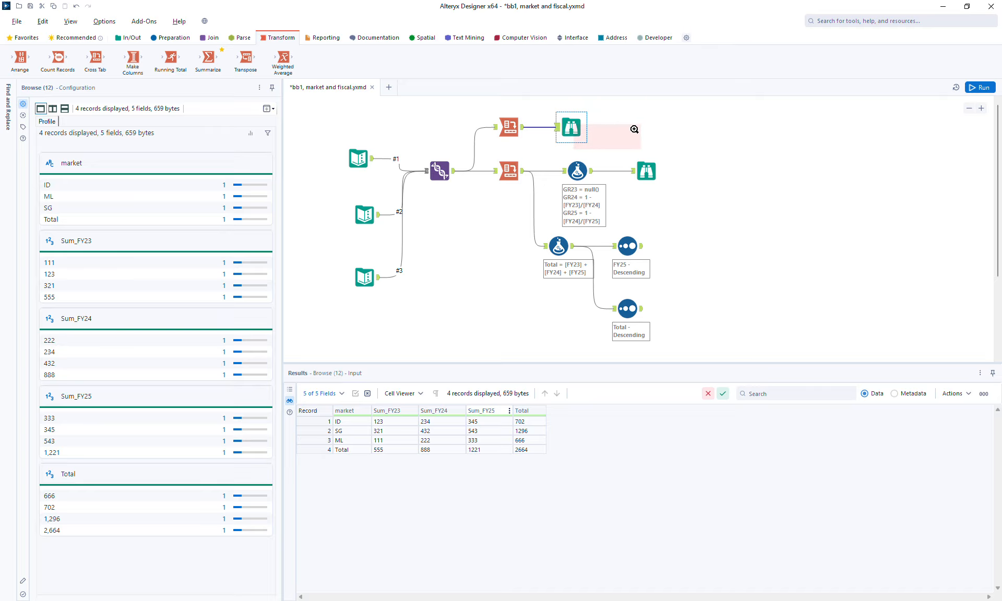
pyautogui.rightClick(573, 128)
pyautogui.click(573, 129)
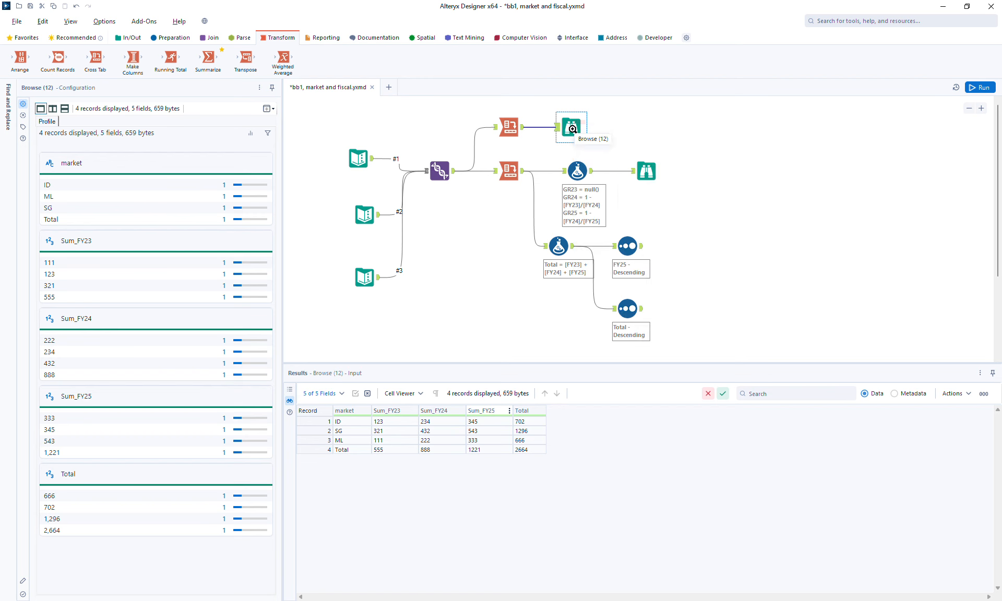
pyautogui.rightClick(568, 126)
pyautogui.click(552, 127)
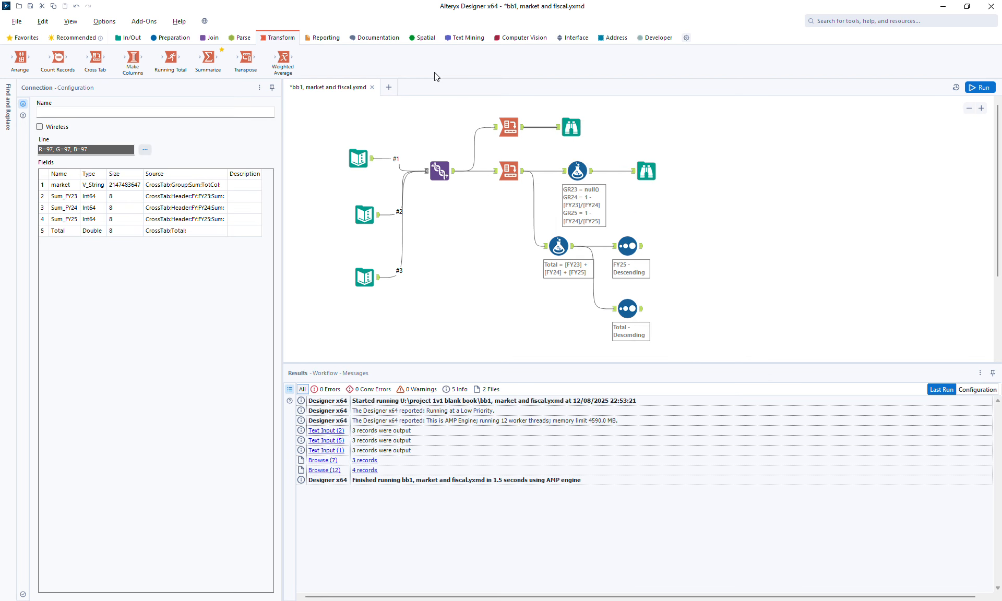
# Step: Insert a Sort tool between the upper Cross Tab and its Browse, and move the whole lower branch down to make room
pyautogui.click(175, 38)
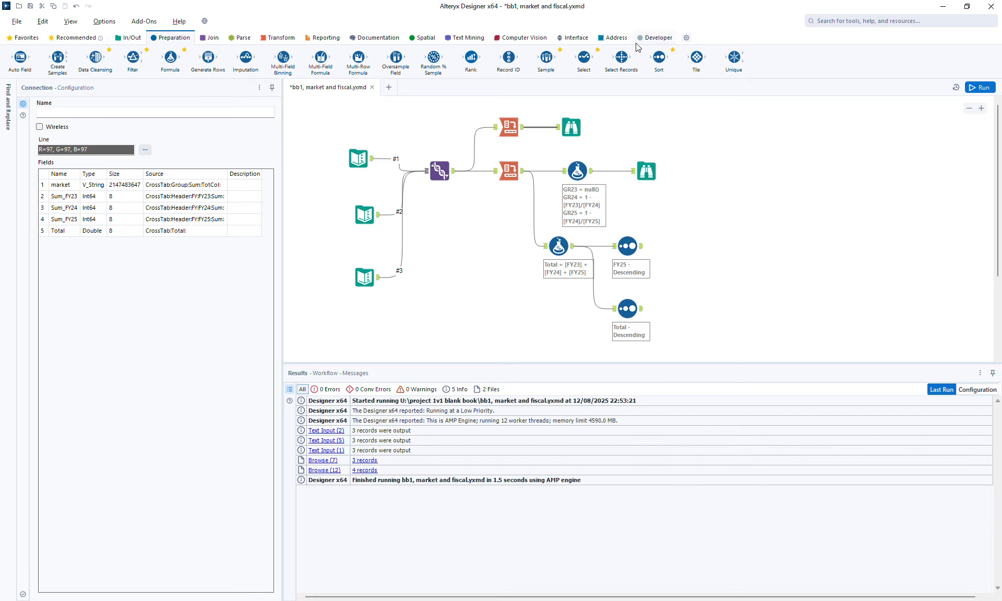
pyautogui.rightClick(659, 56)
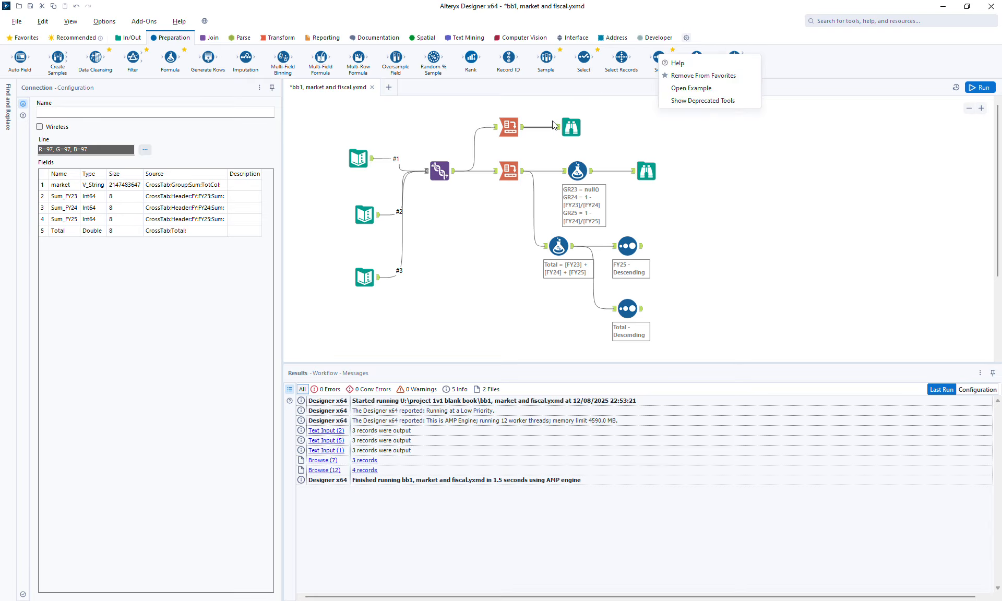
pyautogui.rightClick(702, 12)
pyautogui.click(658, 1)
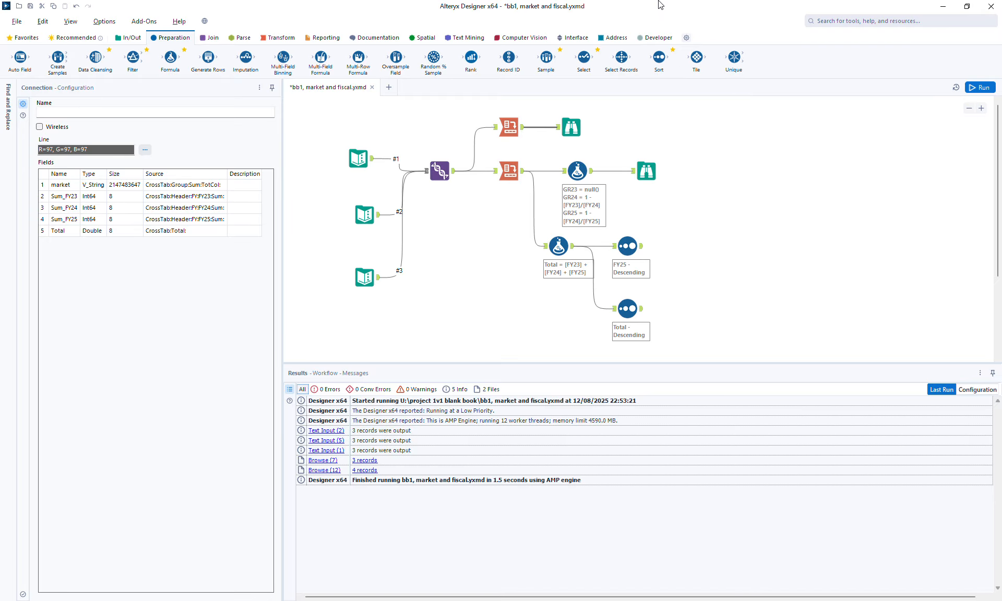
pyautogui.moveTo(658, 56); pyautogui.dragTo(579, 137)
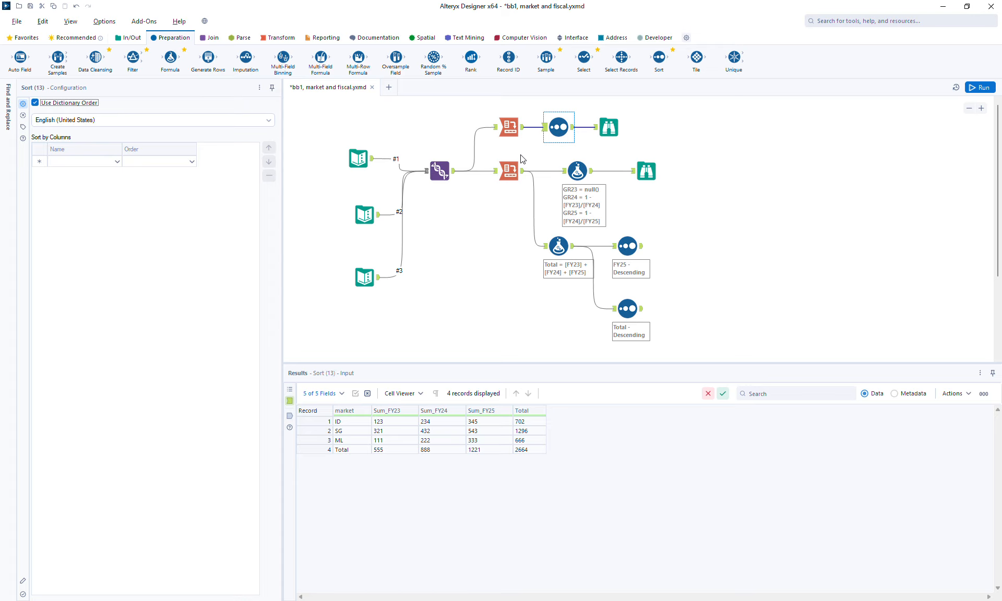
pyautogui.moveTo(485, 156); pyautogui.dragTo(722, 319)
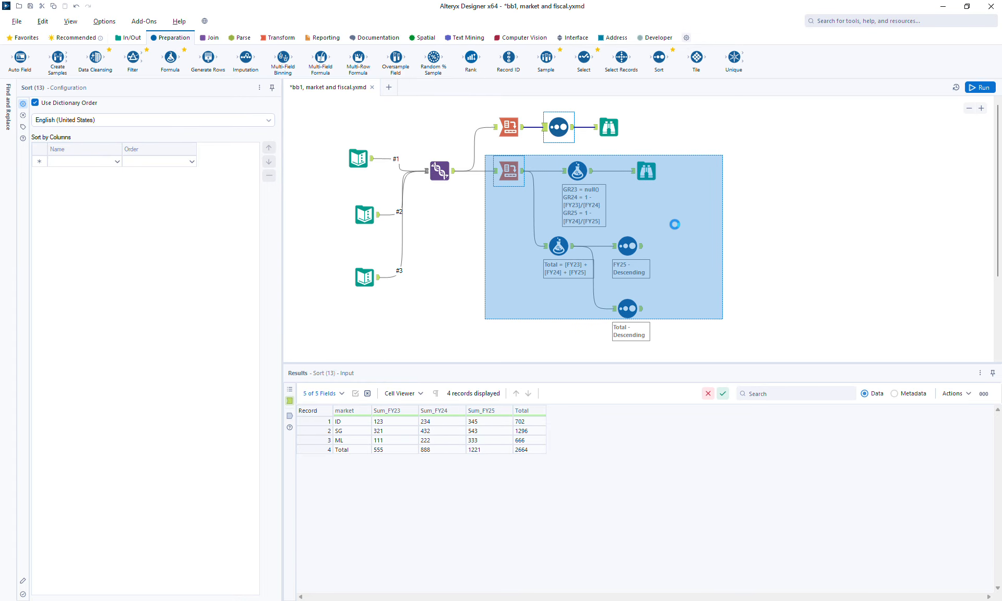
pyautogui.moveTo(647, 172); pyautogui.dragTo(659, 210)
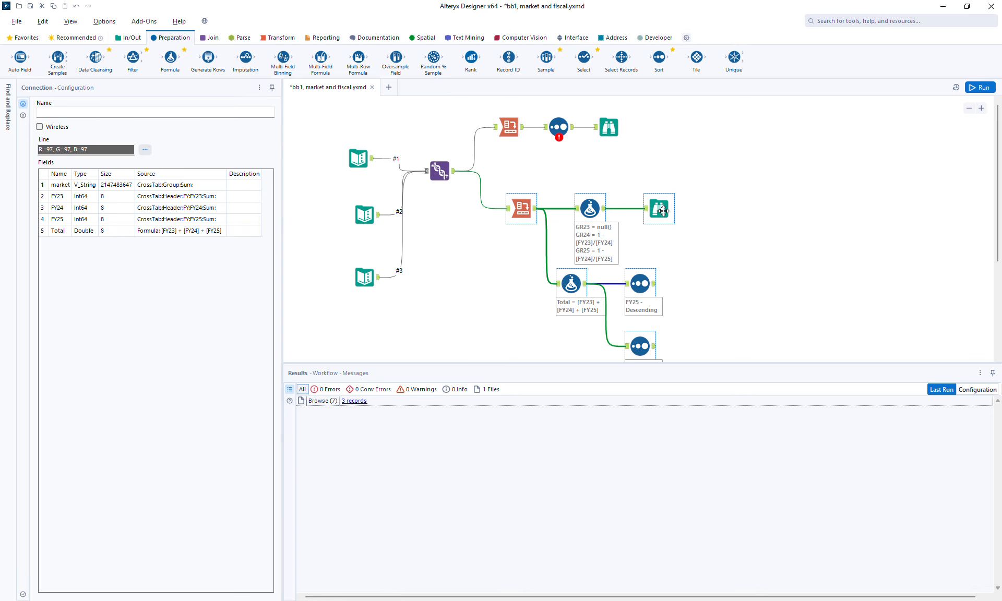
# Step: Set the new Sort to order by Total descending, and run the workflow to view the upper Browse results
pyautogui.click(556, 127)
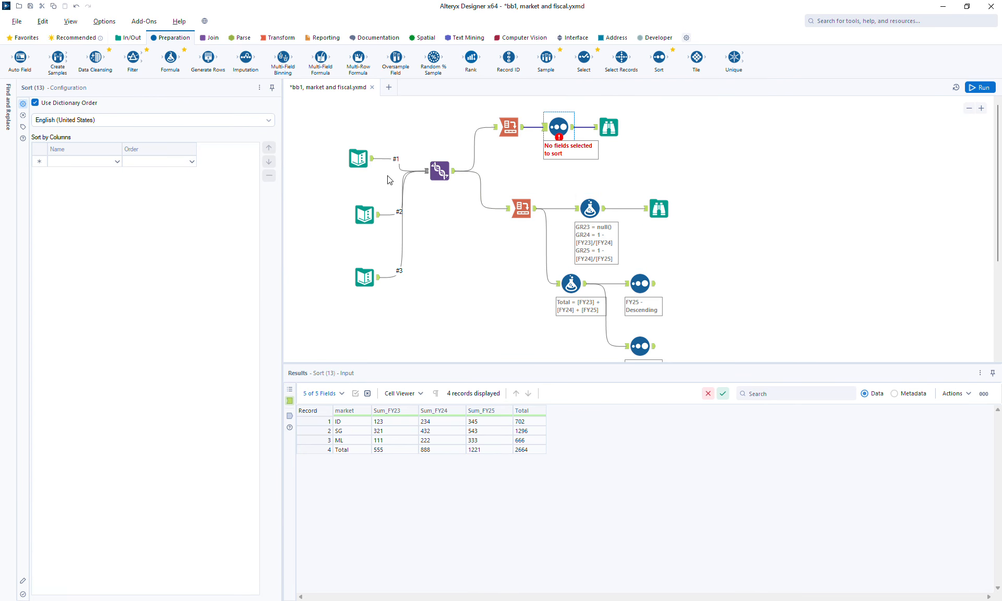
pyautogui.click(76, 163)
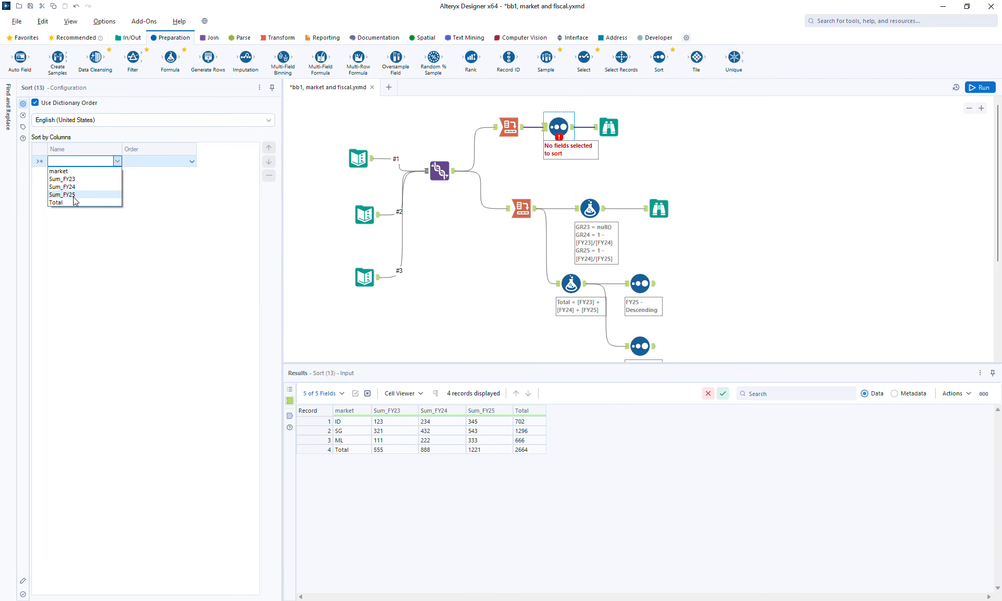
pyautogui.click(75, 203)
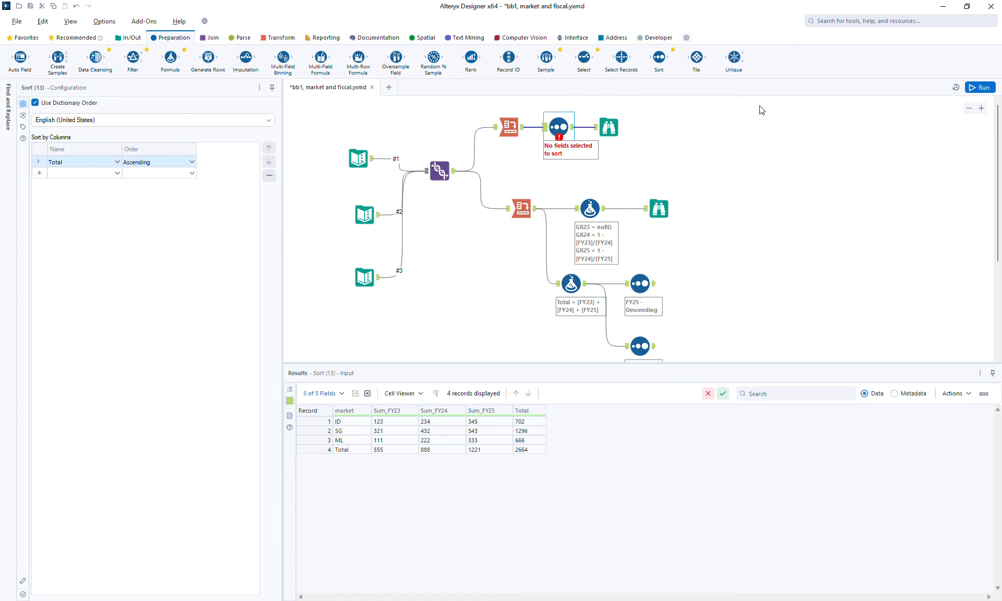
pyautogui.click(165, 166)
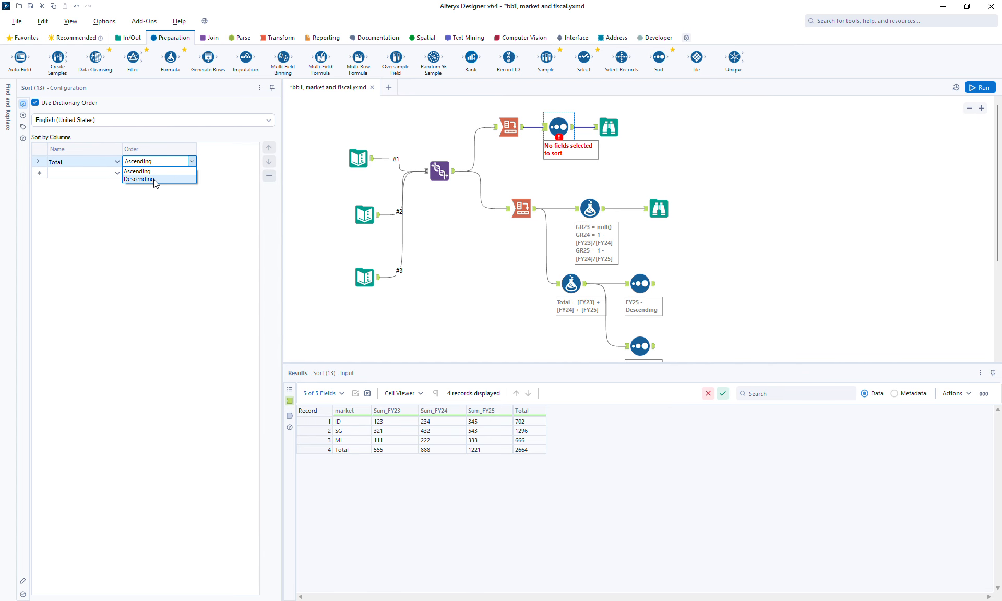
pyautogui.click(157, 179)
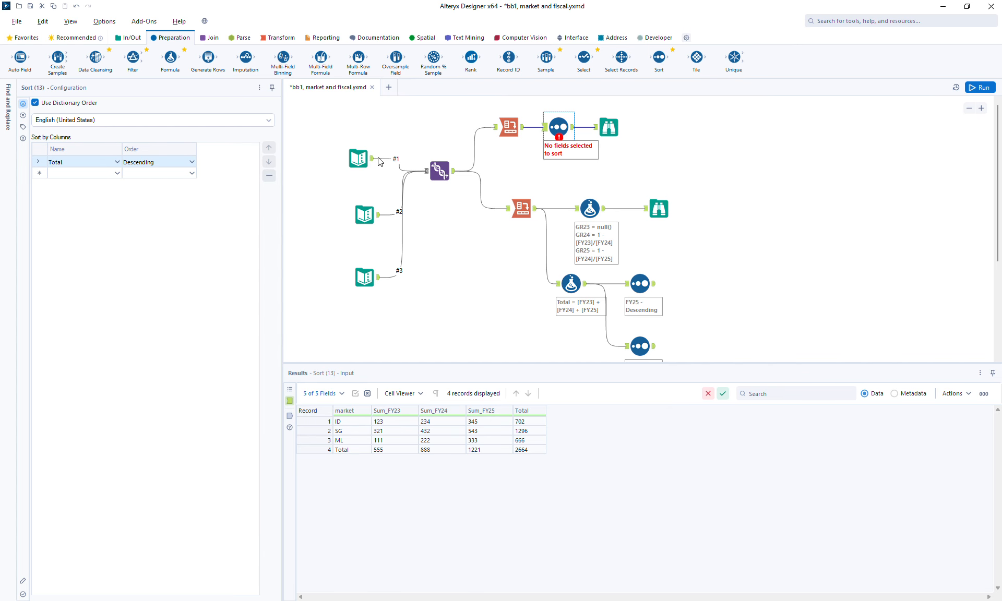
pyautogui.click(983, 85)
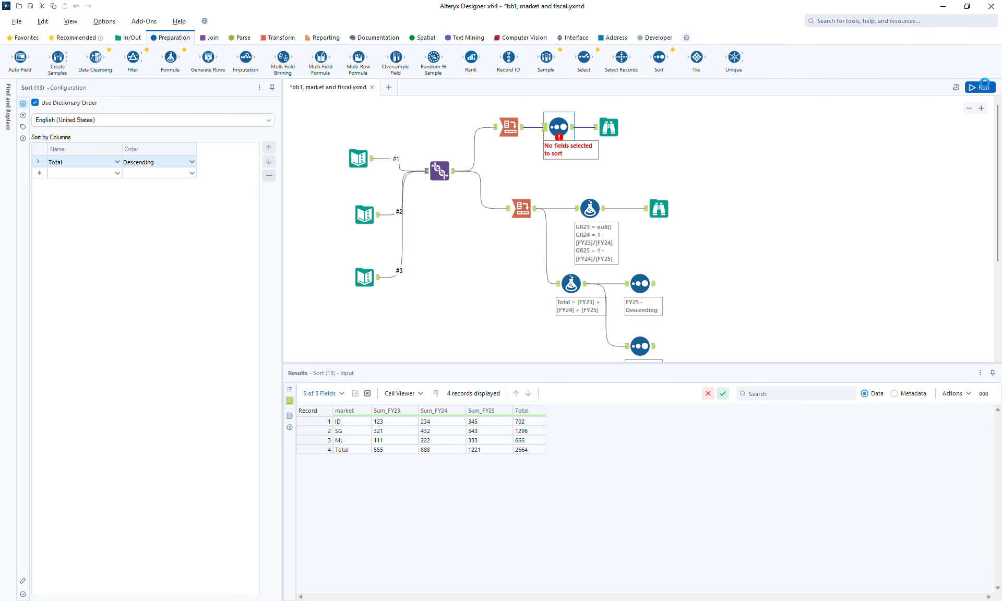
pyautogui.click(611, 127)
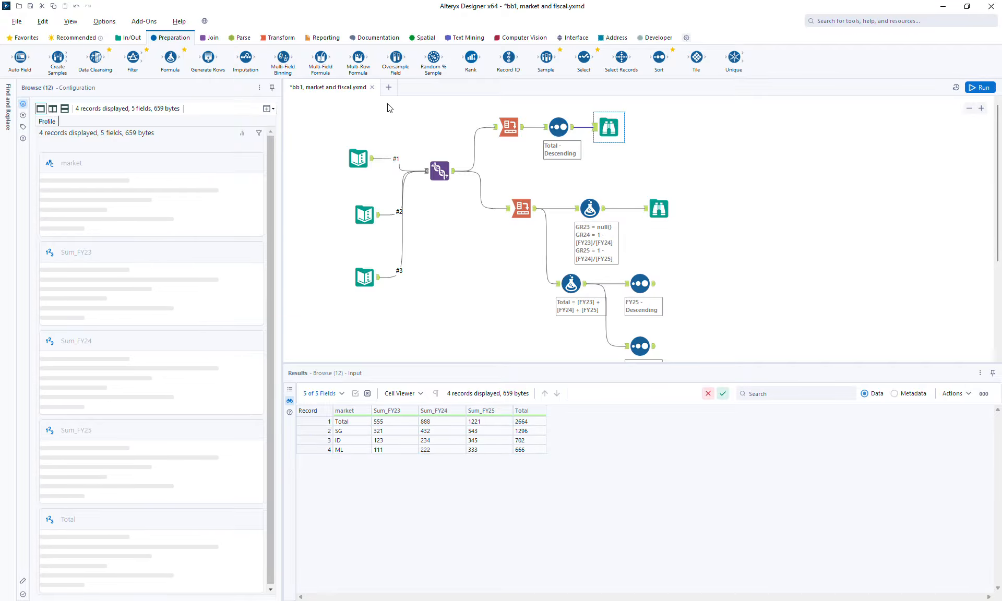
# Step: Insert a Formula tool between the upper Cross Tab and the Sort, with a new output column named section
pyautogui.moveTo(170, 58); pyautogui.dragTo(534, 130)
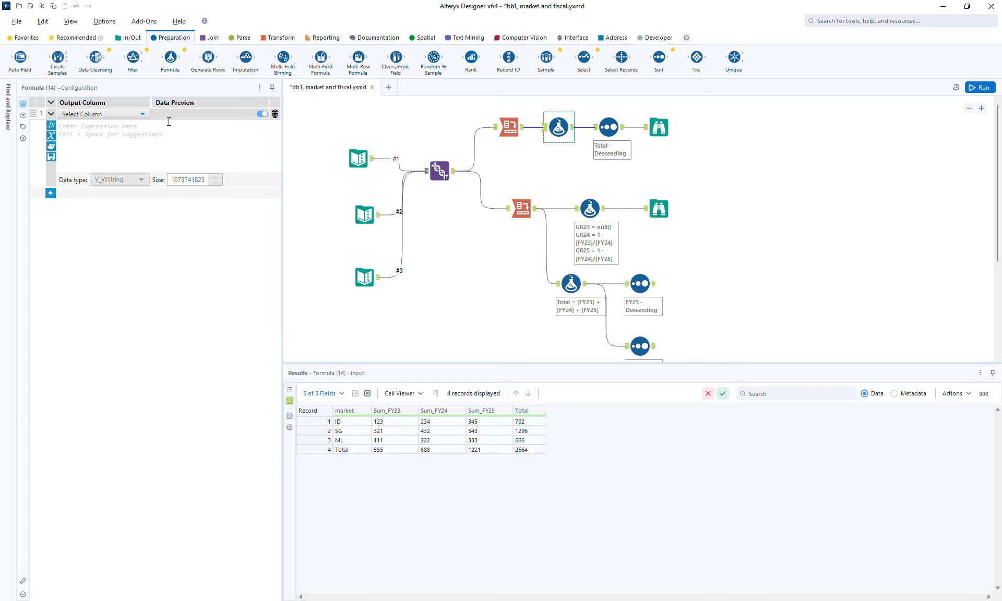
pyautogui.click(121, 117)
pyautogui.click(121, 124)
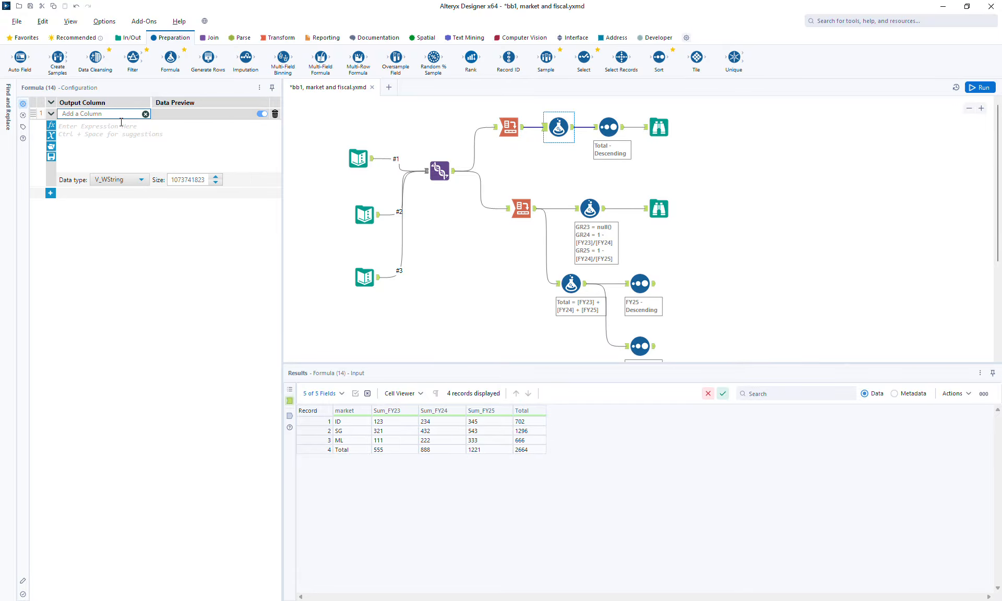
pyautogui.write('section')
pyautogui.hotkey('ctrl', 'a')
pyautogui.write('sec')
# Step: Enter the section column's expression: if [market] = "Total" then "B" else "A" endif
pyautogui.click(120, 135)
pyautogui.write('if [')
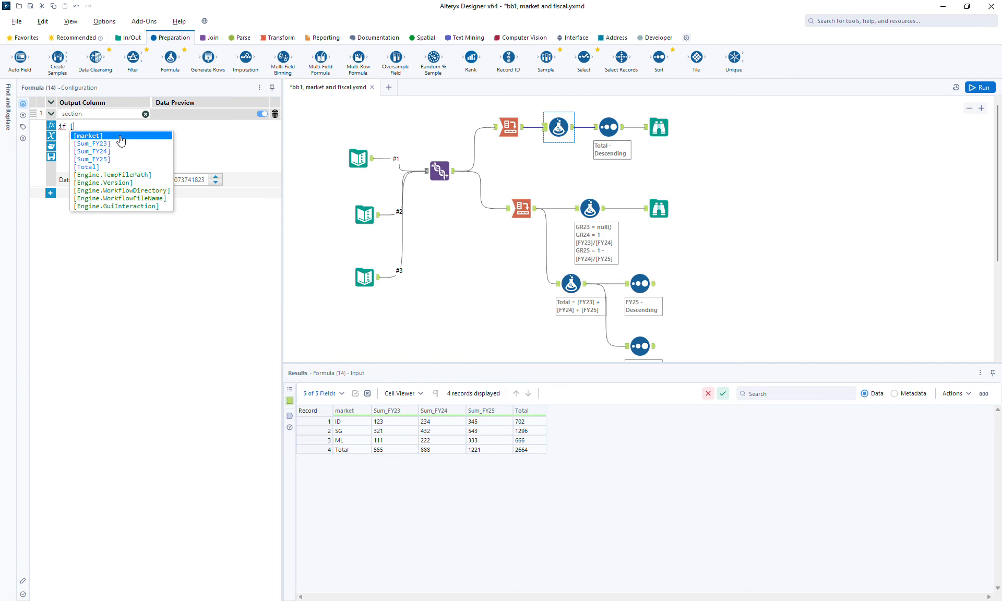
pyautogui.click(120, 136)
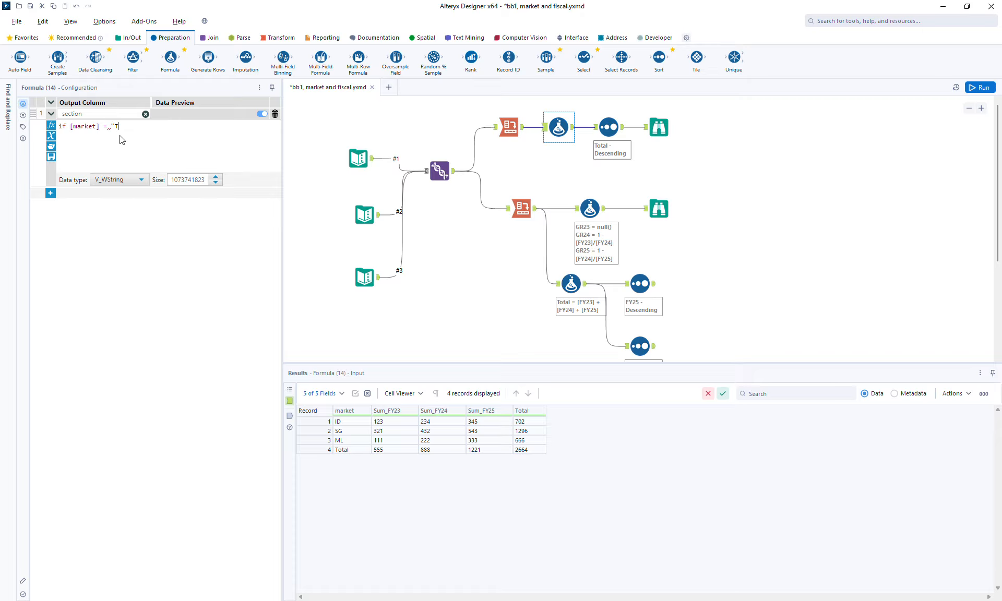
pyautogui.write('= "Total" then ')
pyautogui.write('"B" else ')
pyautogui.write('"')
pyautogui.write('A" endif')
# Step: Run the workflow and examine the output of the section Formula
pyautogui.click(582, 135)
pyautogui.hotkey('ctrl', 'r')
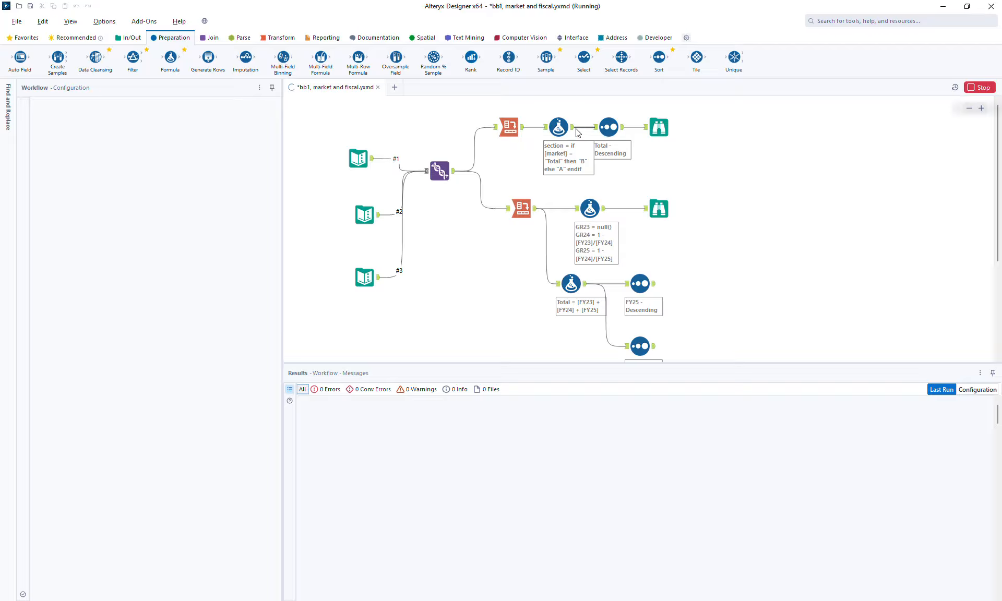
pyautogui.click(574, 130)
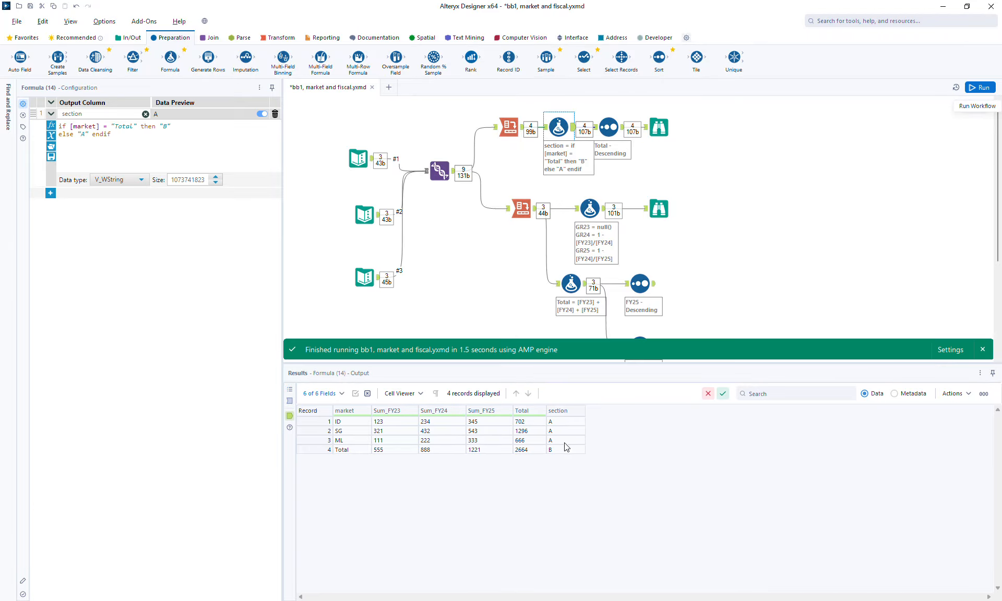
# Step: Add section ascending to the upper branch's Sort and place it ahead of Total
pyautogui.click(607, 127)
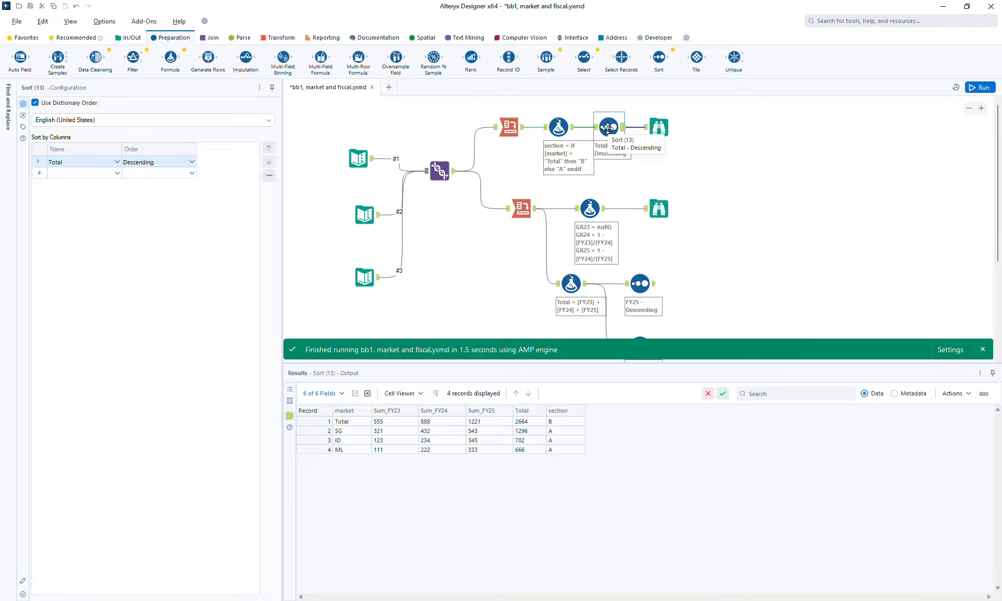
pyautogui.click(91, 173)
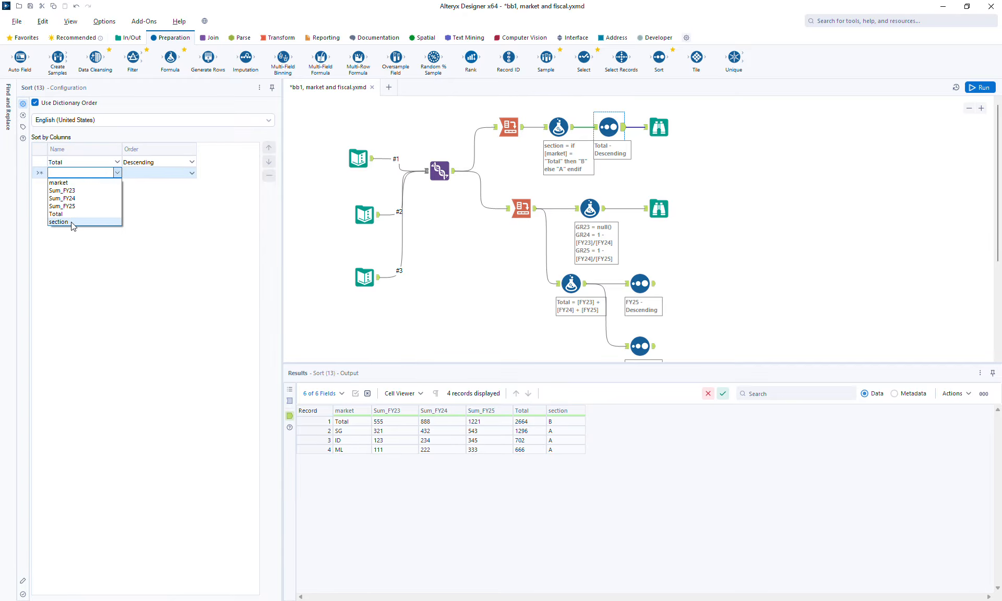
pyautogui.click(78, 223)
pyautogui.click(270, 147)
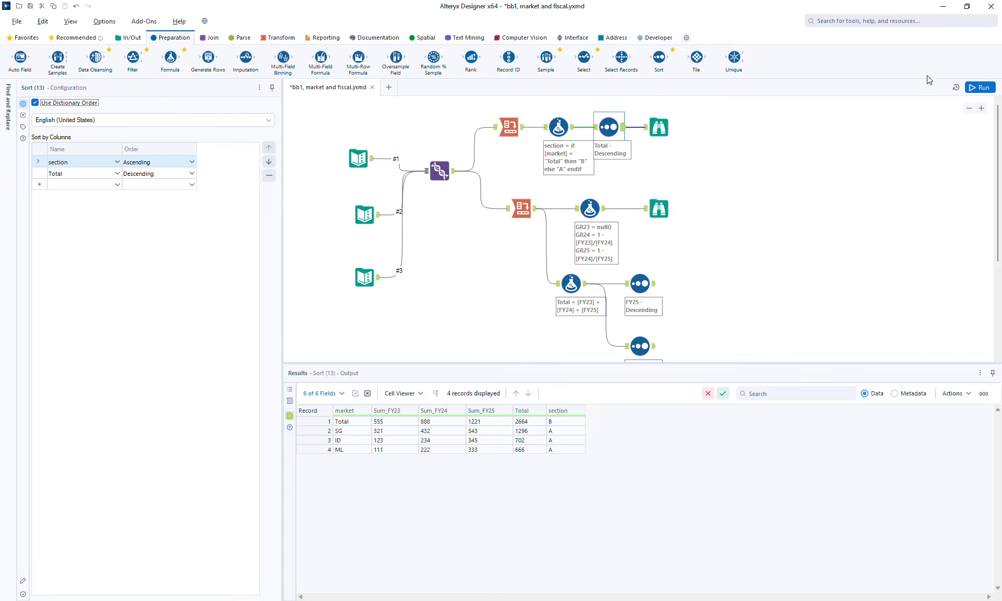
# Step: Run the workflow and check the order of the market rows in the upper Browse results
pyautogui.click(976, 87)
pyautogui.click(662, 124)
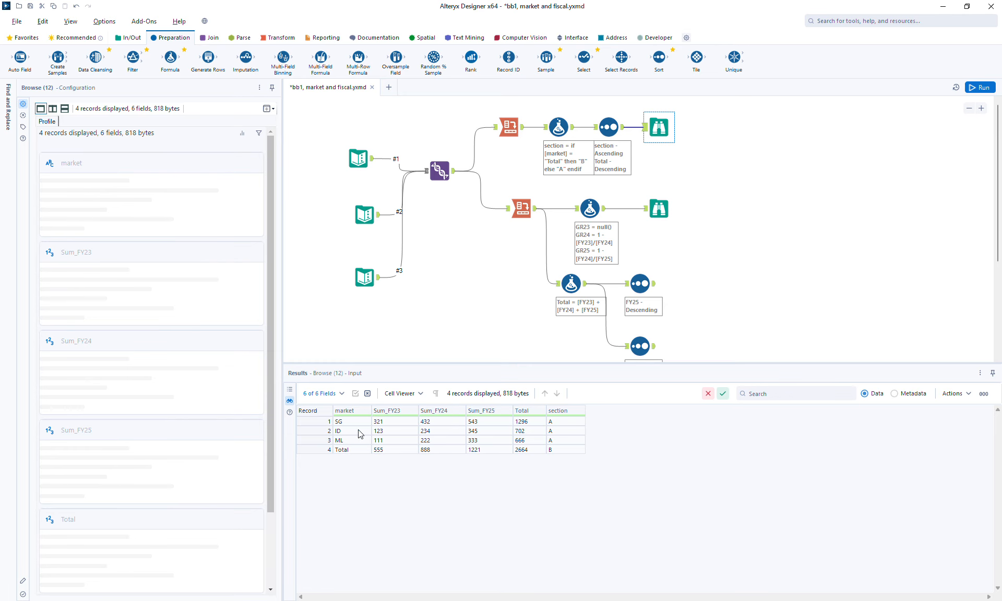
pyautogui.moveTo(311, 425); pyautogui.dragTo(312, 440)
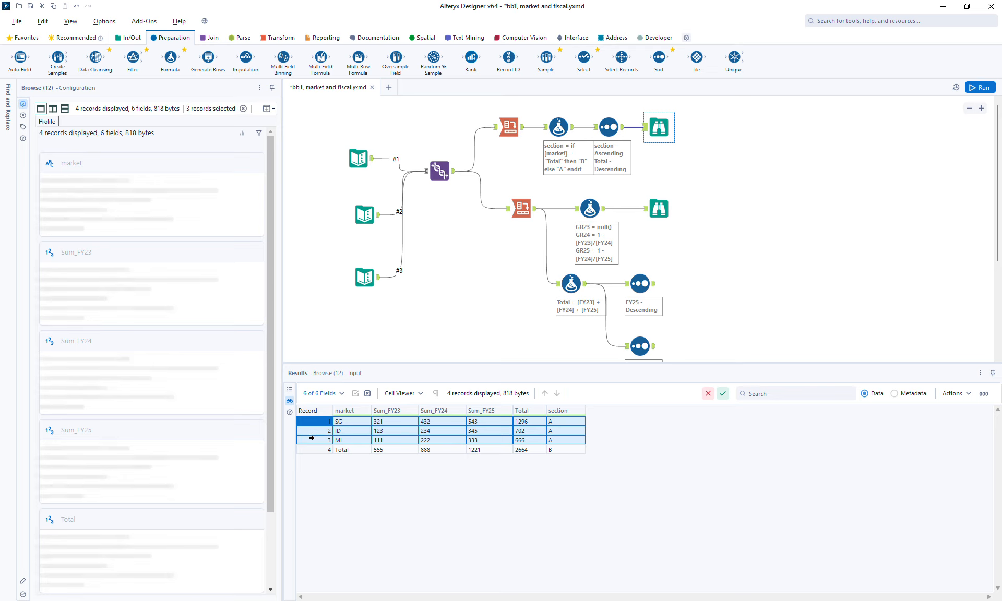
# Step: Check the order of the Total values across the market rows and the Total row in the upper Browse results
pyautogui.click(311, 449)
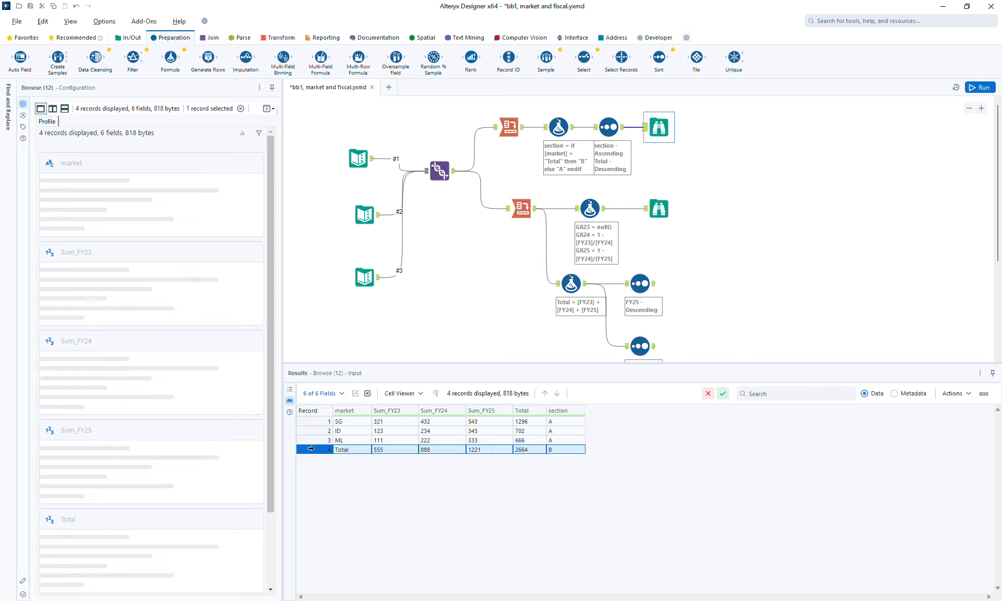
pyautogui.click(530, 424)
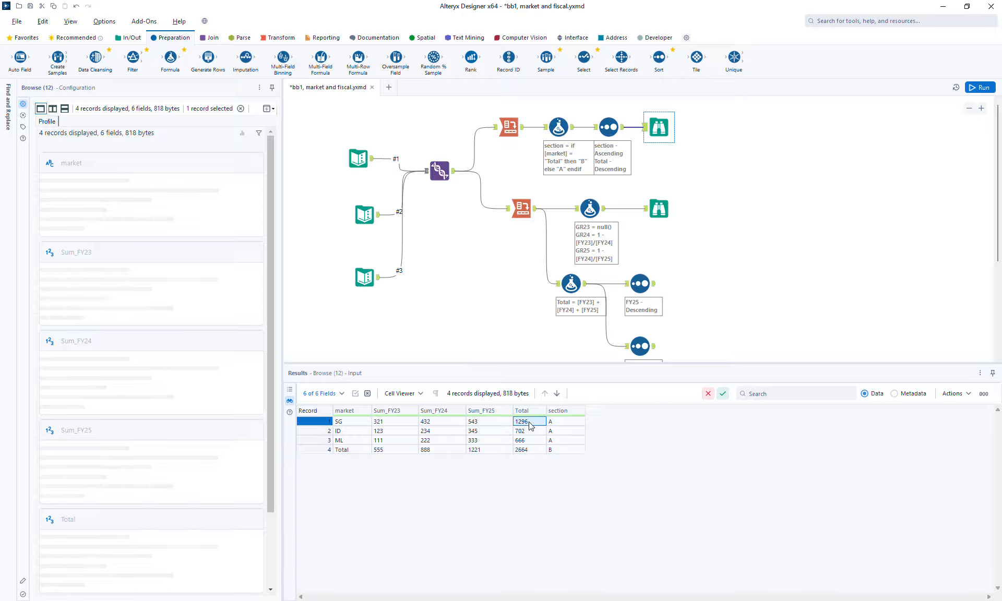
pyautogui.moveTo(530, 426); pyautogui.dragTo(529, 442)
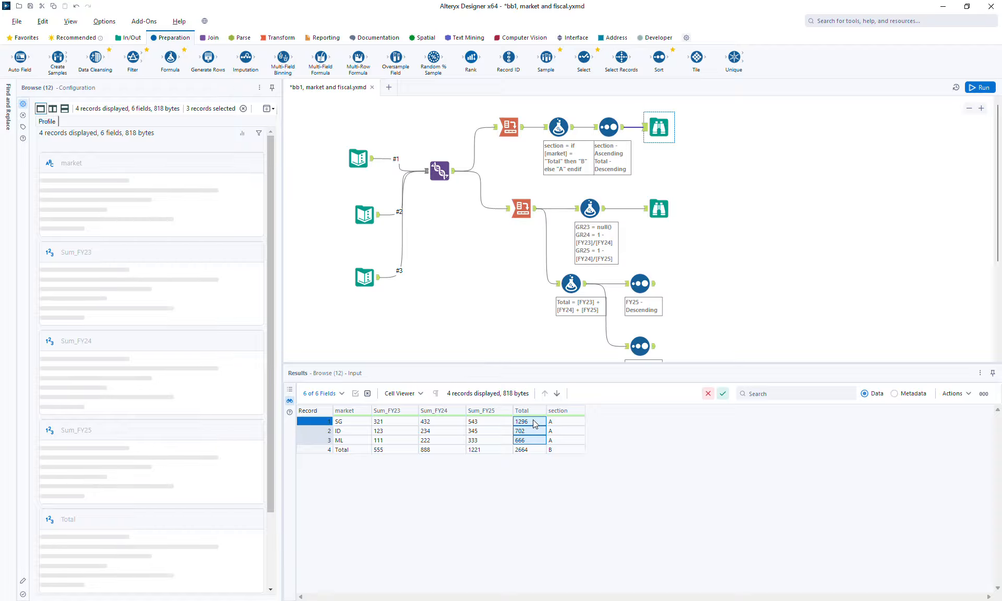
pyautogui.moveTo(533, 421); pyautogui.dragTo(534, 437)
pyautogui.click(531, 450)
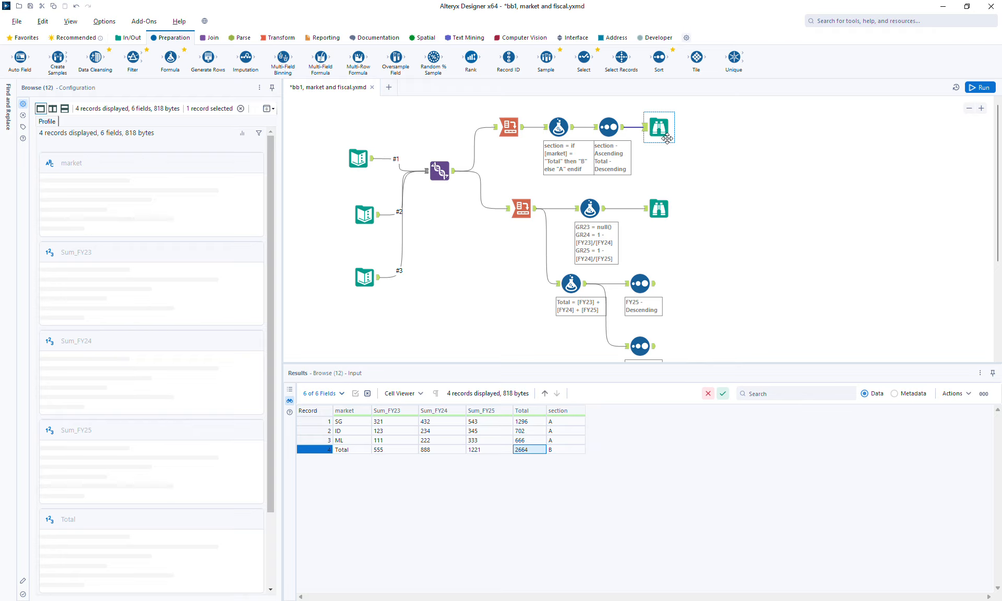
# Step: Insert a Select tool between the upper branch's Sort and Browse and move section to the first column
pyautogui.moveTo(658, 123); pyautogui.dragTo(706, 123)
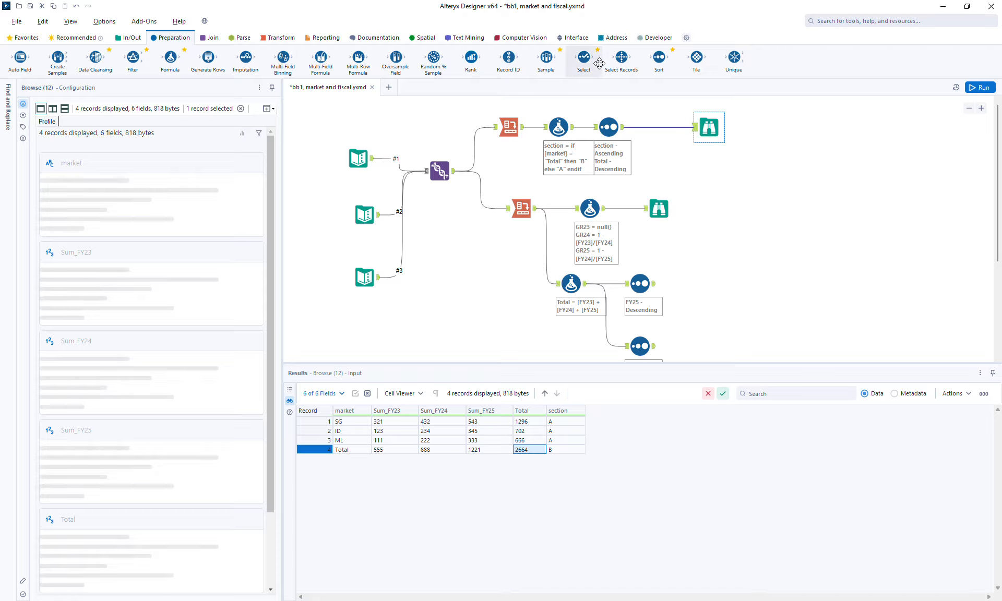
pyautogui.moveTo(584, 59); pyautogui.dragTo(658, 127)
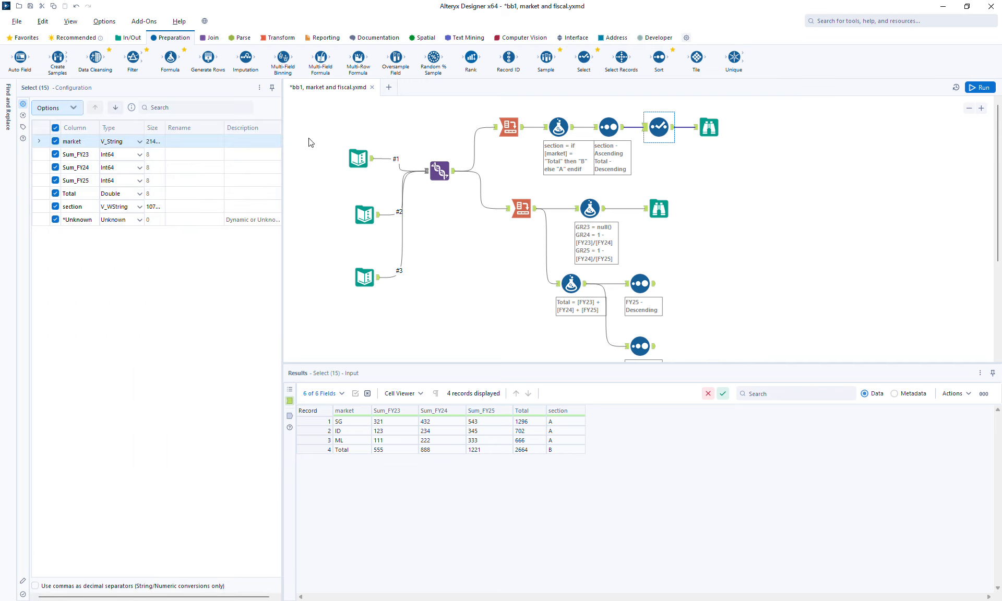
pyautogui.click(87, 209)
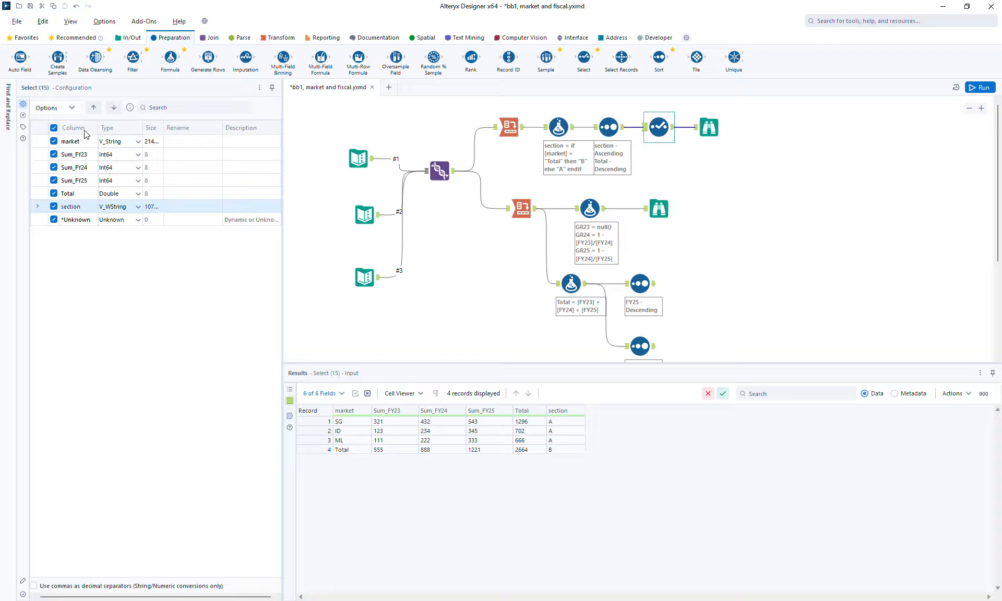
pyautogui.click(93, 107)
pyautogui.click(93, 108)
pyautogui.click(93, 108)
pyautogui.click(93, 108)
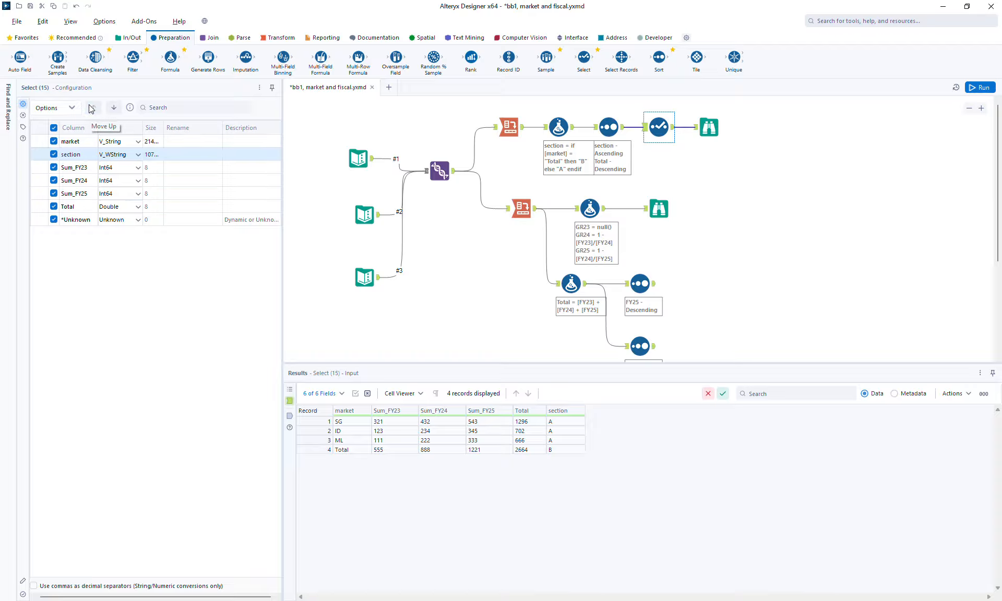
pyautogui.click(91, 108)
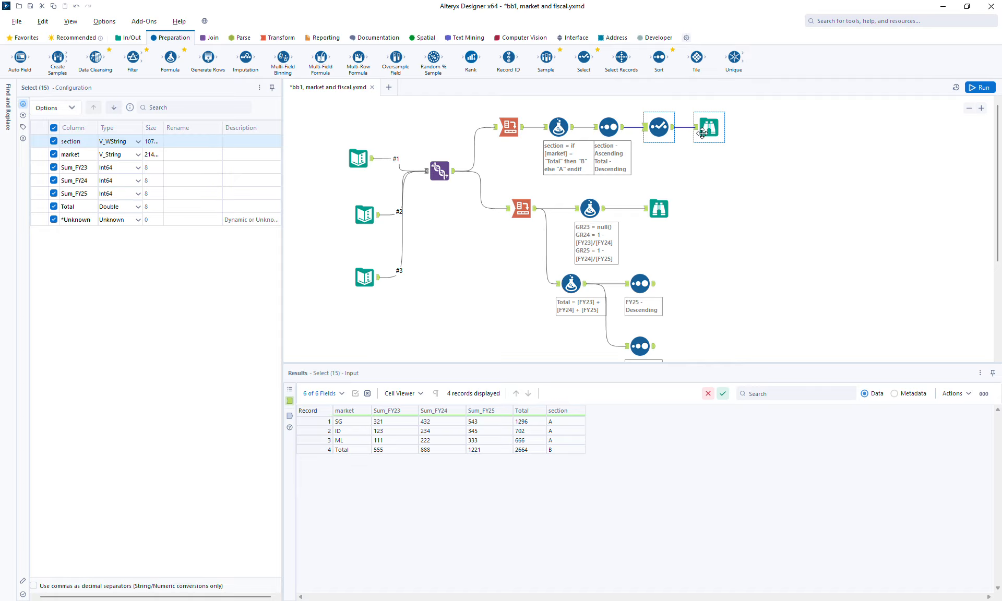
# Step: Run the workflow and check the column order in the upper Browse, dismissing any error dialogs
pyautogui.click(986, 88)
pyautogui.click(715, 130)
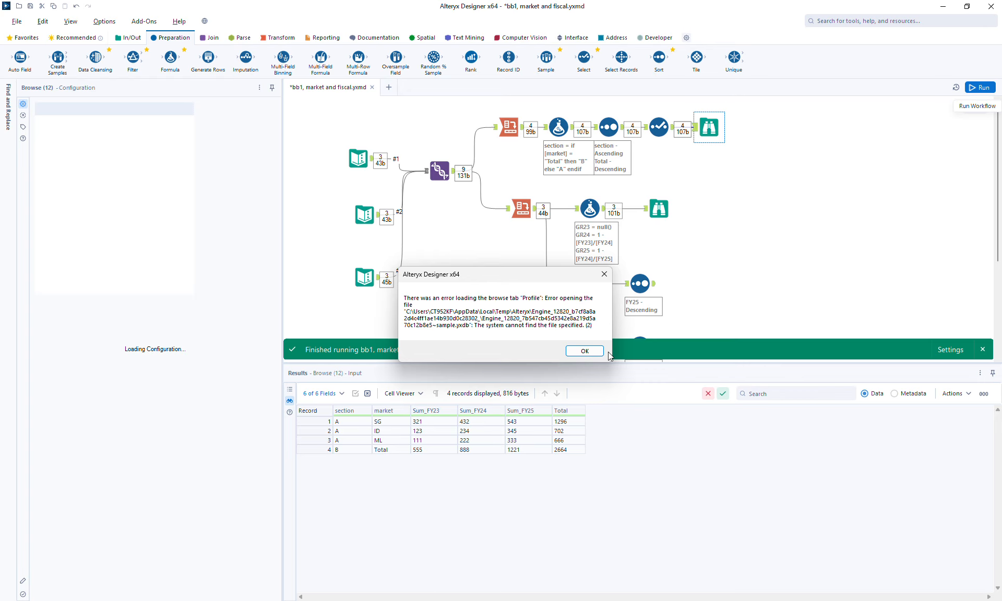
pyautogui.click(579, 350)
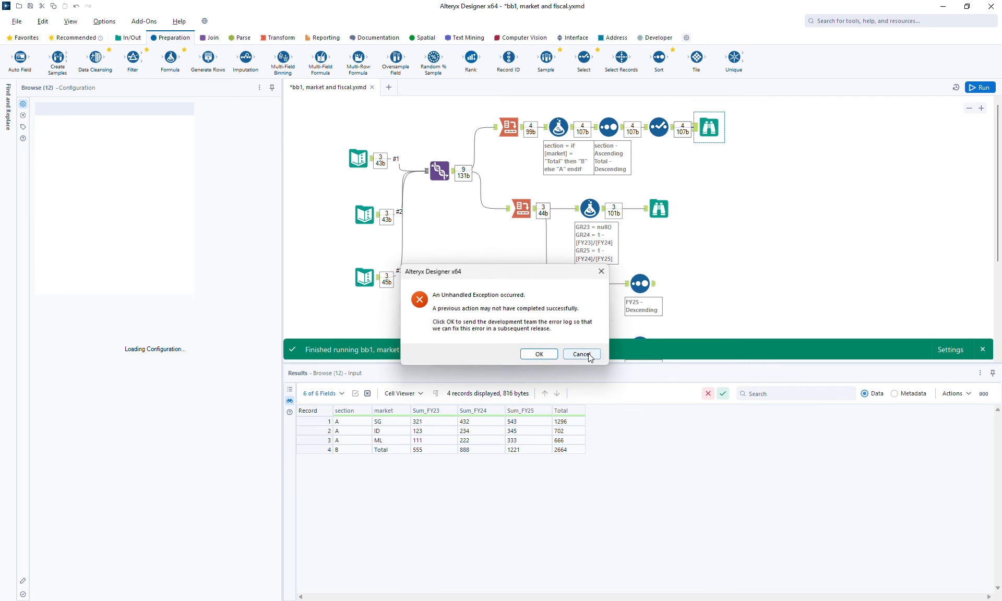
pyautogui.click(539, 355)
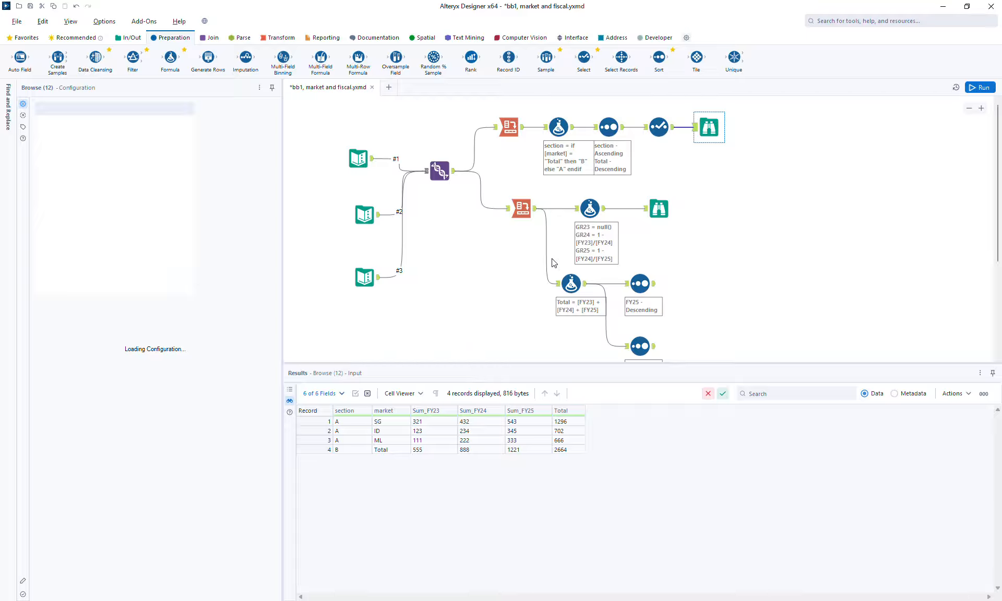
# Step: Make room before the upper Browse and insert a Dynamic Rename tool between it and the Select
pyautogui.click(660, 126)
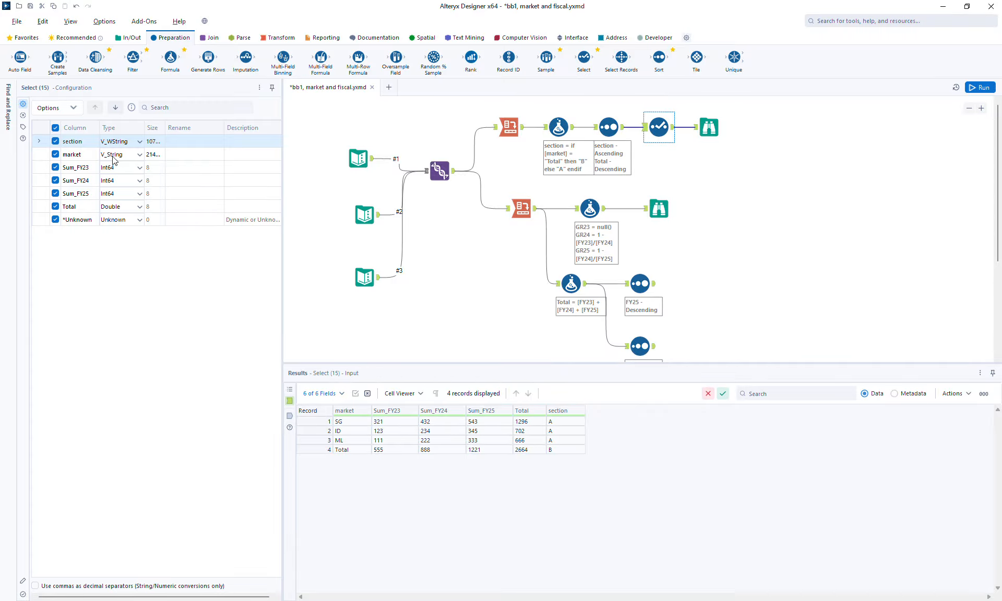
pyautogui.click(181, 167)
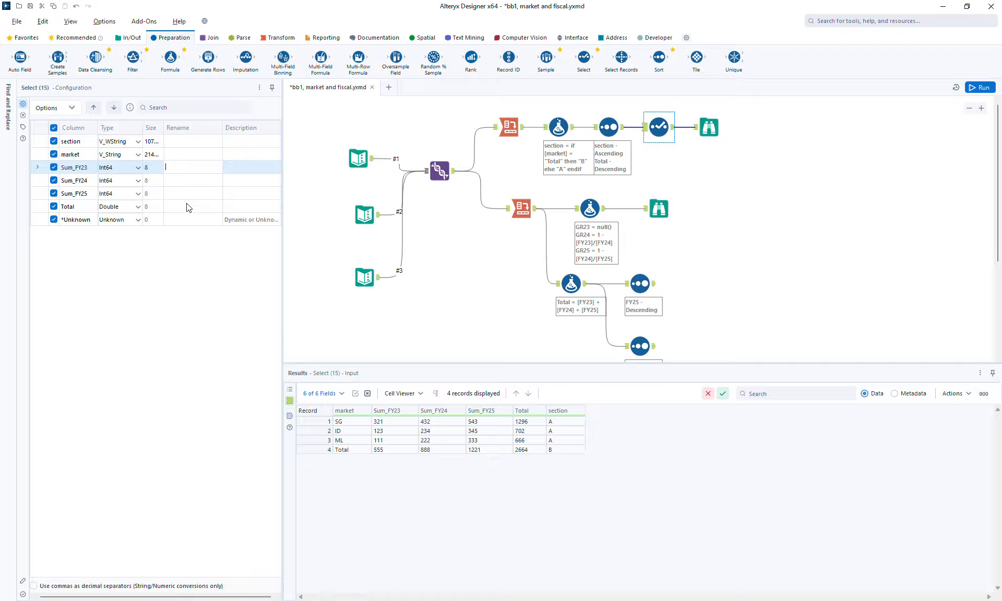
pyautogui.click(713, 125)
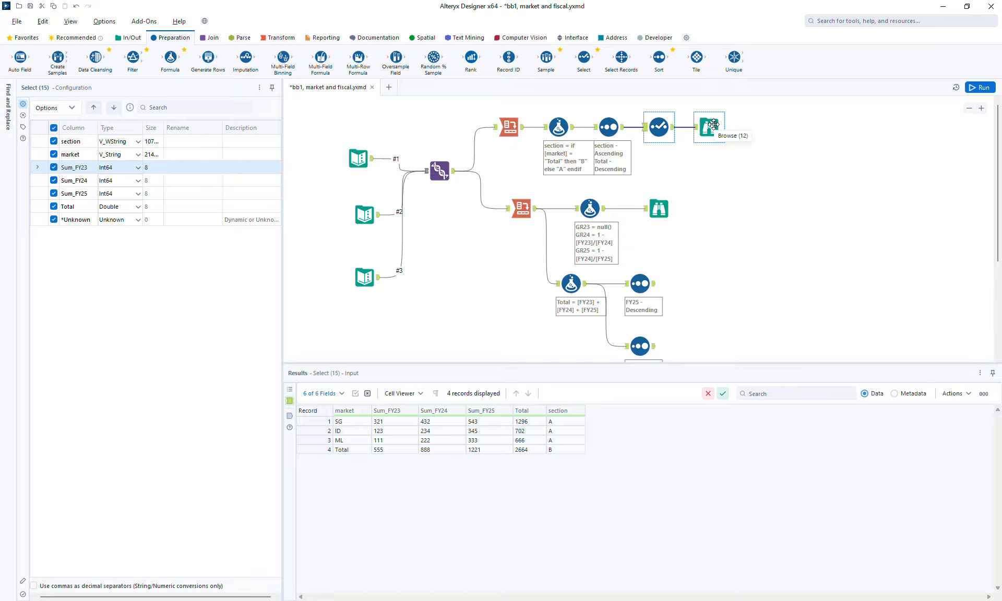
pyautogui.moveTo(713, 124); pyautogui.dragTo(765, 126)
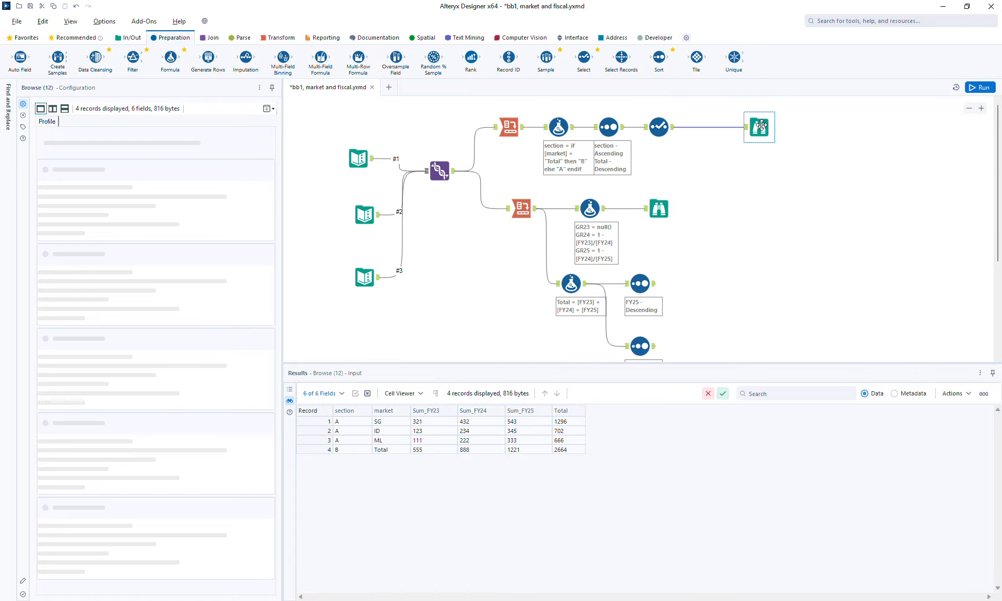
pyautogui.click(656, 38)
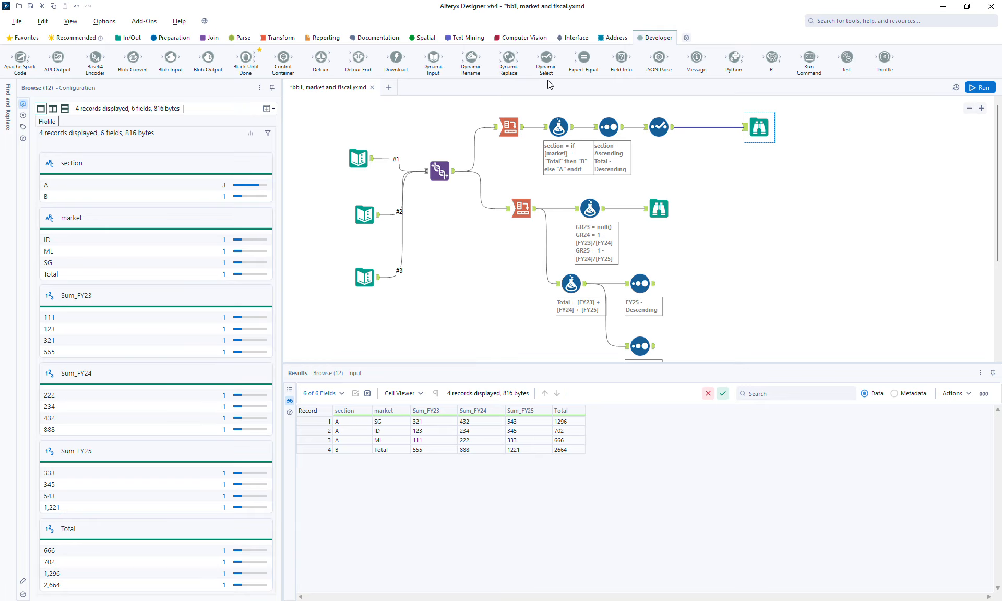
pyautogui.moveTo(471, 57); pyautogui.dragTo(709, 133)
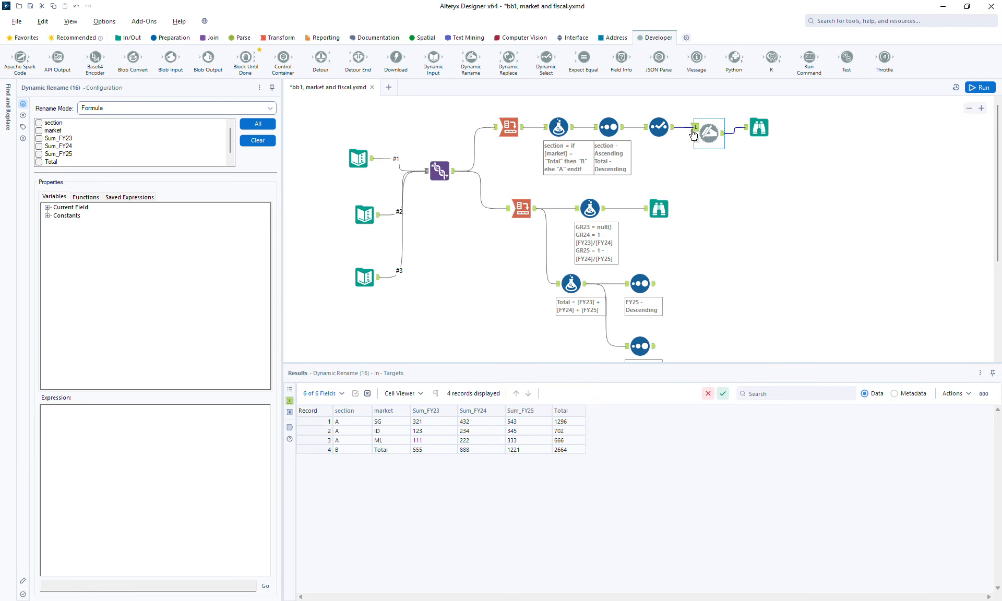
# Step: Include all fields except section and market in the Dynamic Rename
pyautogui.click(258, 123)
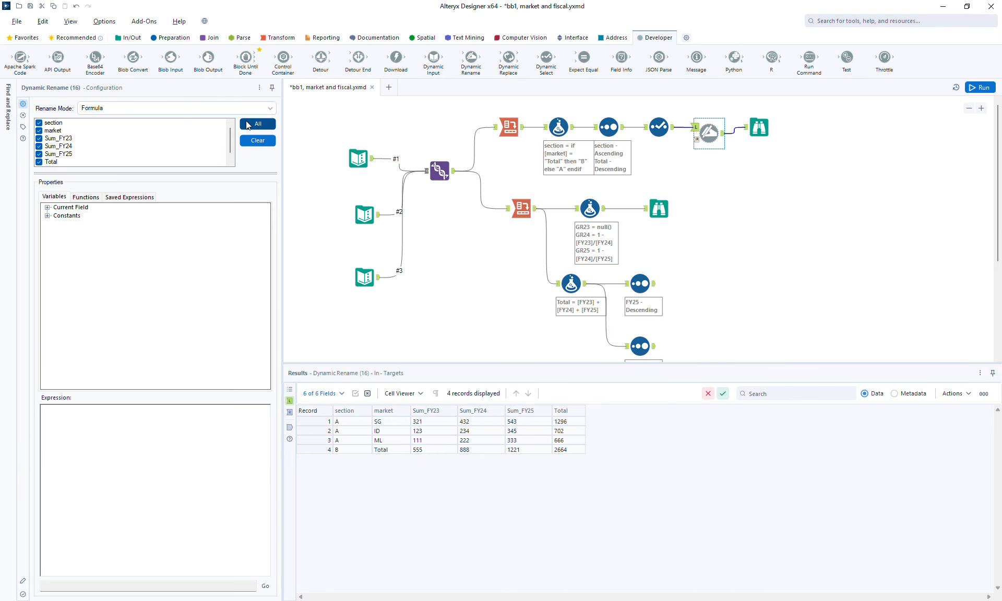
pyautogui.click(46, 123)
pyautogui.click(46, 131)
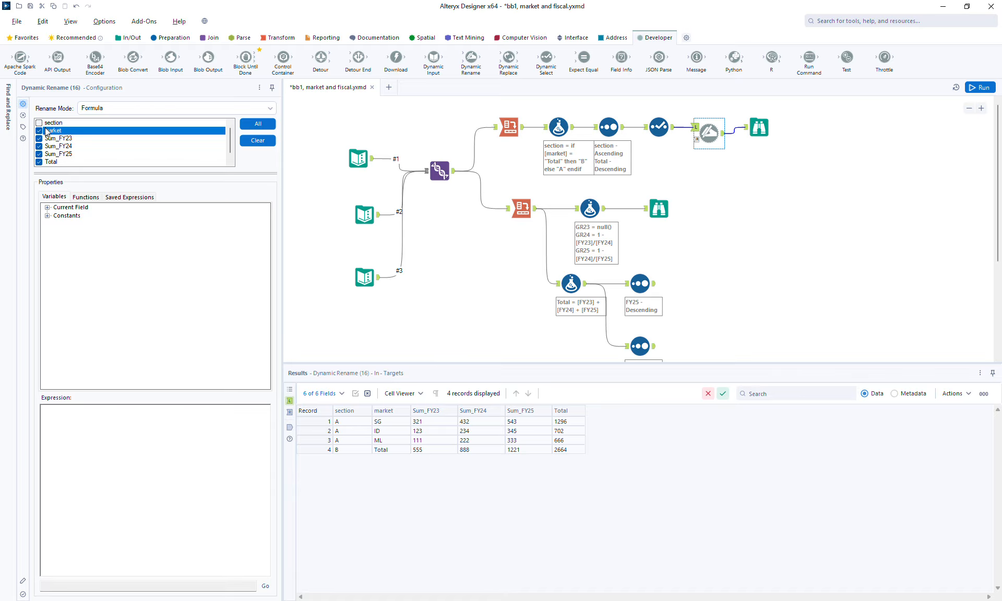
# Step: Enter the Dynamic Rename expression replace([_CurrentField_], "Sum_", "") to strip the prefix from the field names
pyautogui.click(47, 208)
pyautogui.write('replace(')
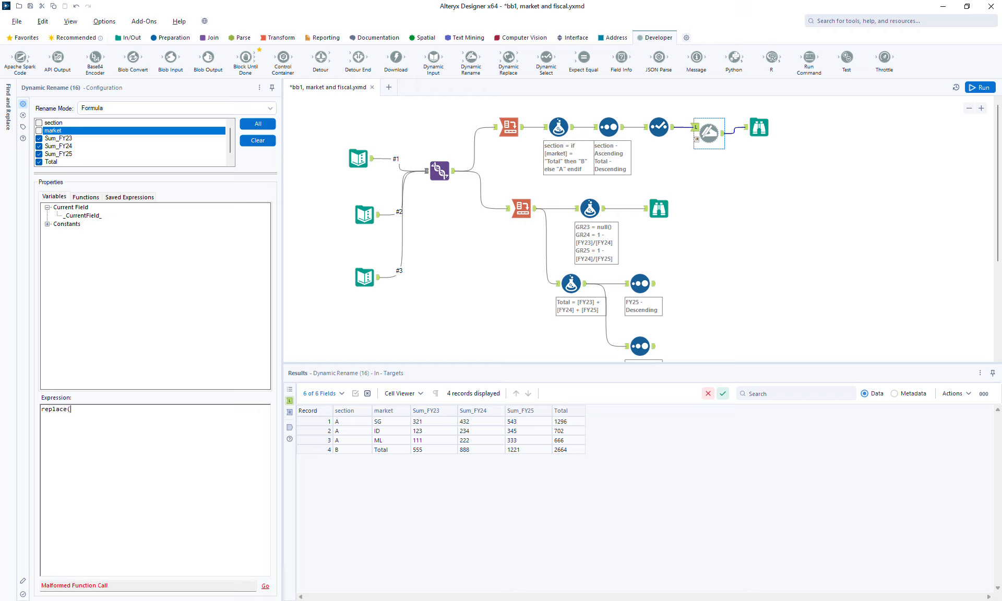
pyautogui.doubleClick(92, 218)
pyautogui.write(', "Sum_", "")')
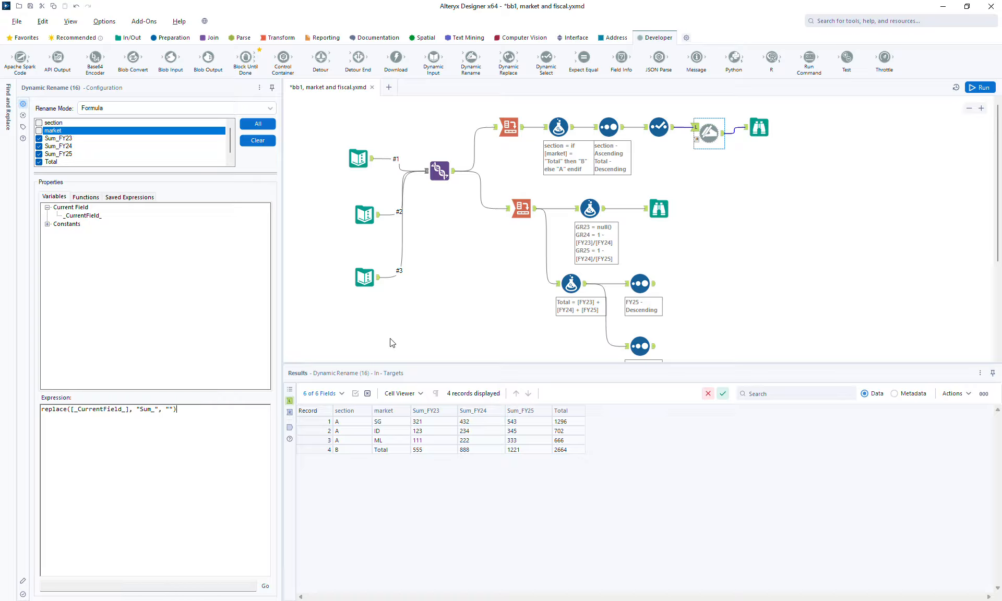
# Step: Run the workflow and compare the field names in the Dynamic Rename's input and output and in the upper Browse
pyautogui.click(973, 88)
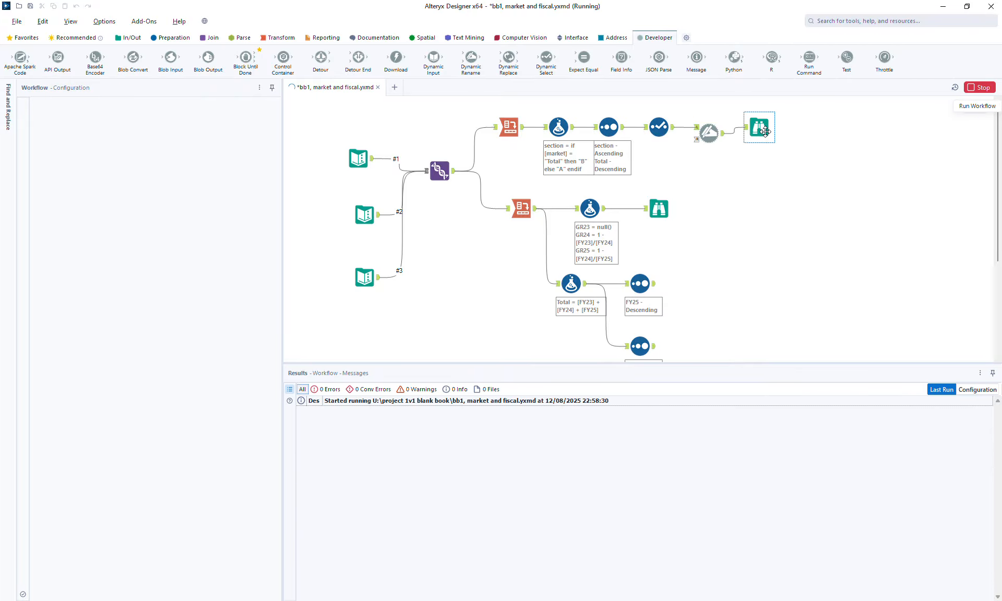
pyautogui.click(718, 137)
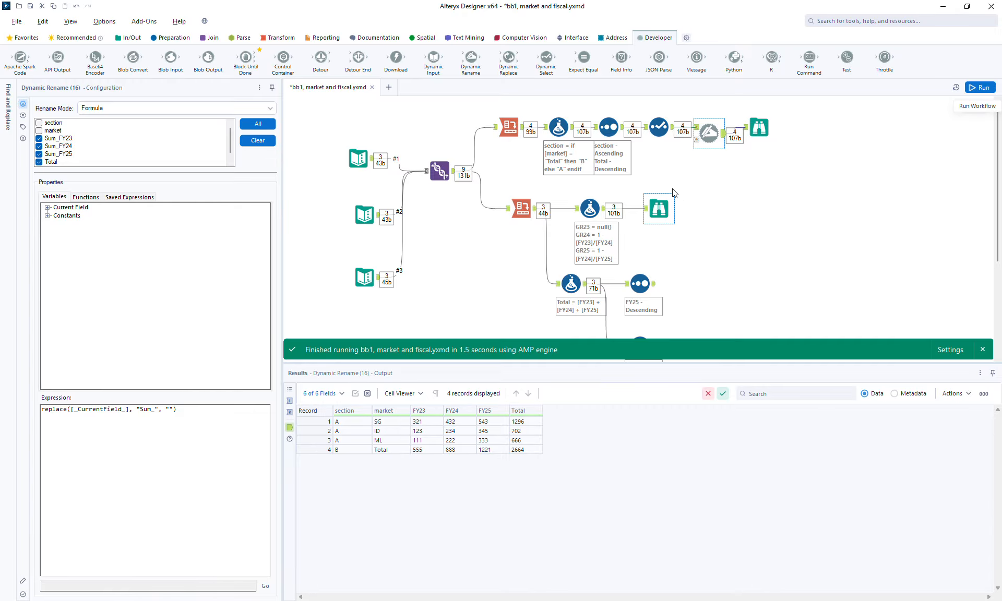
pyautogui.click(290, 400)
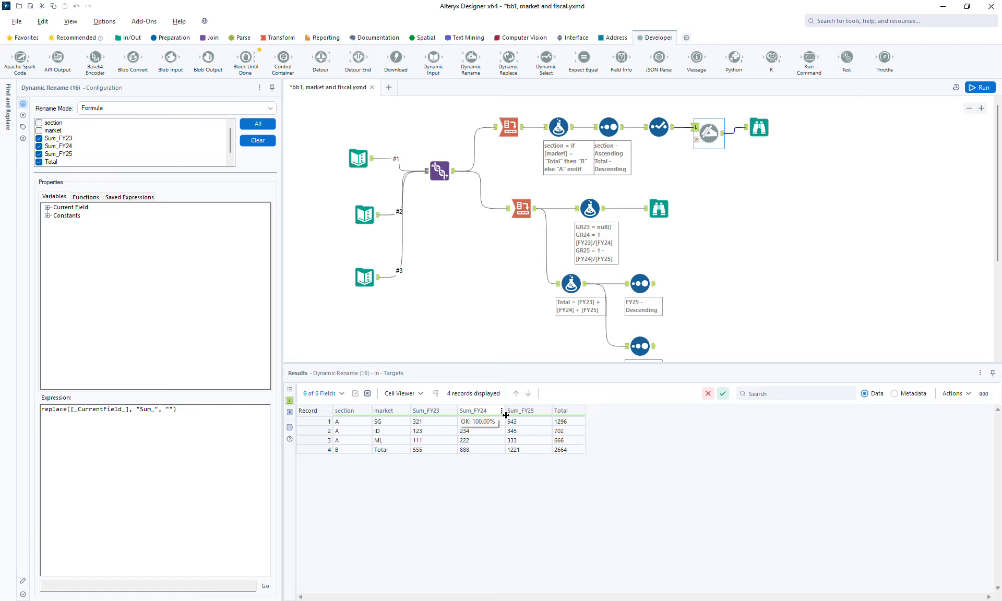
pyautogui.click(290, 428)
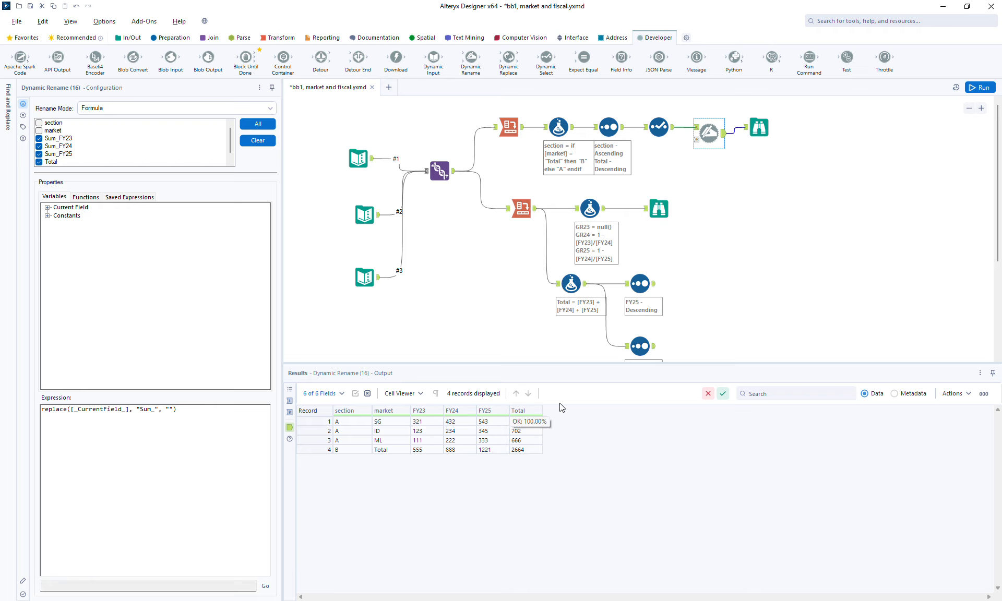
pyautogui.click(763, 127)
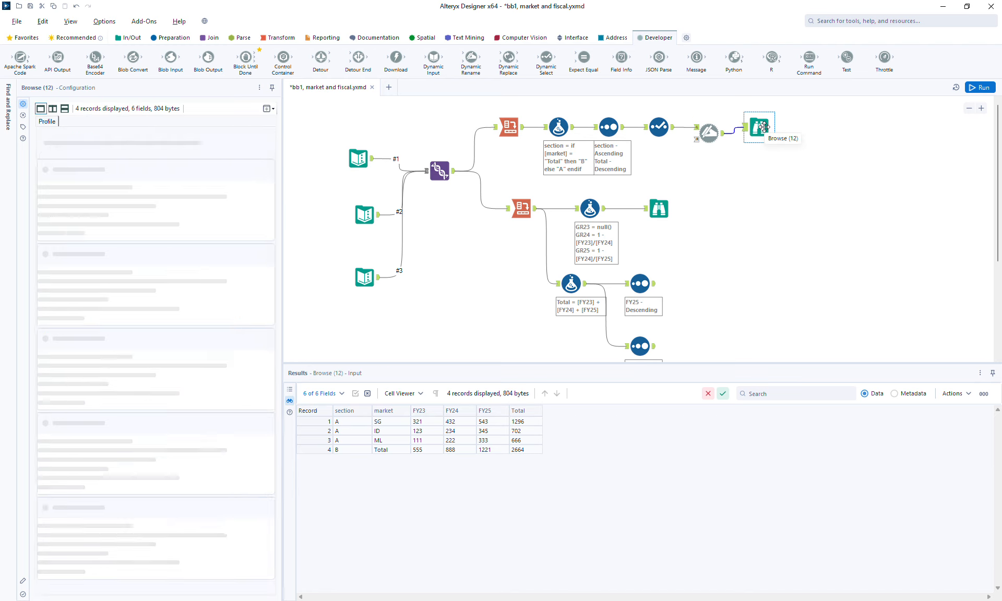
# Step: Space out the upper branch's Select, Dynamic Rename and Browse tools on the canvas and save the workflow
pyautogui.moveTo(763, 127); pyautogui.dragTo(857, 128)
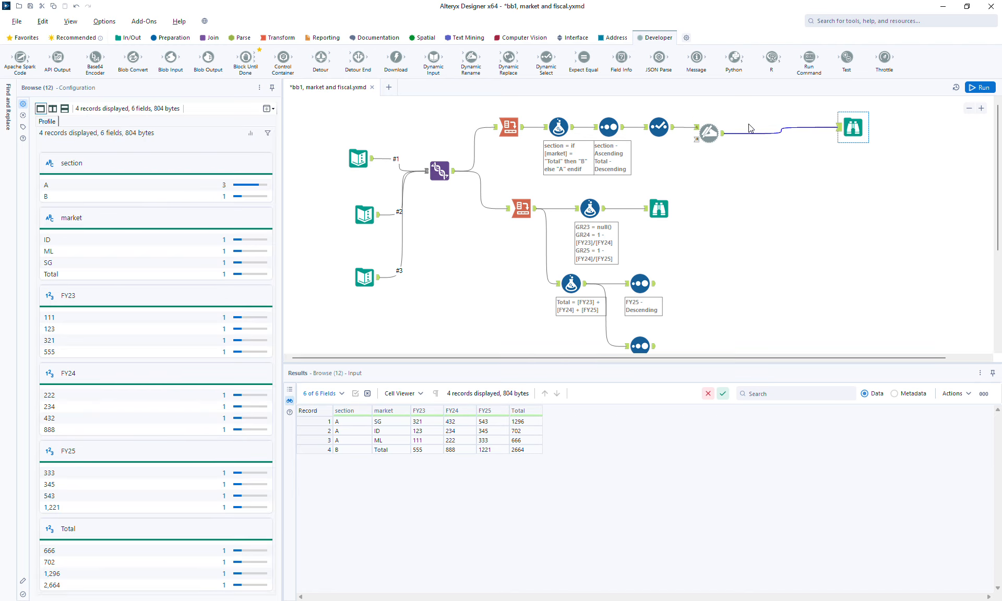
pyautogui.click(708, 133)
pyautogui.moveTo(708, 133); pyautogui.dragTo(755, 139)
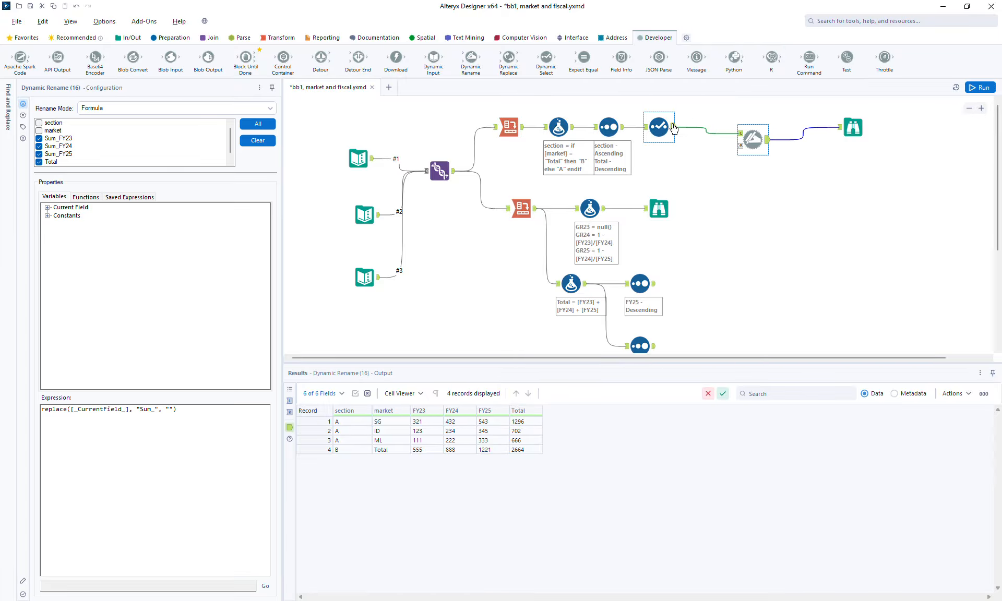
pyautogui.moveTo(654, 127); pyautogui.dragTo(666, 127)
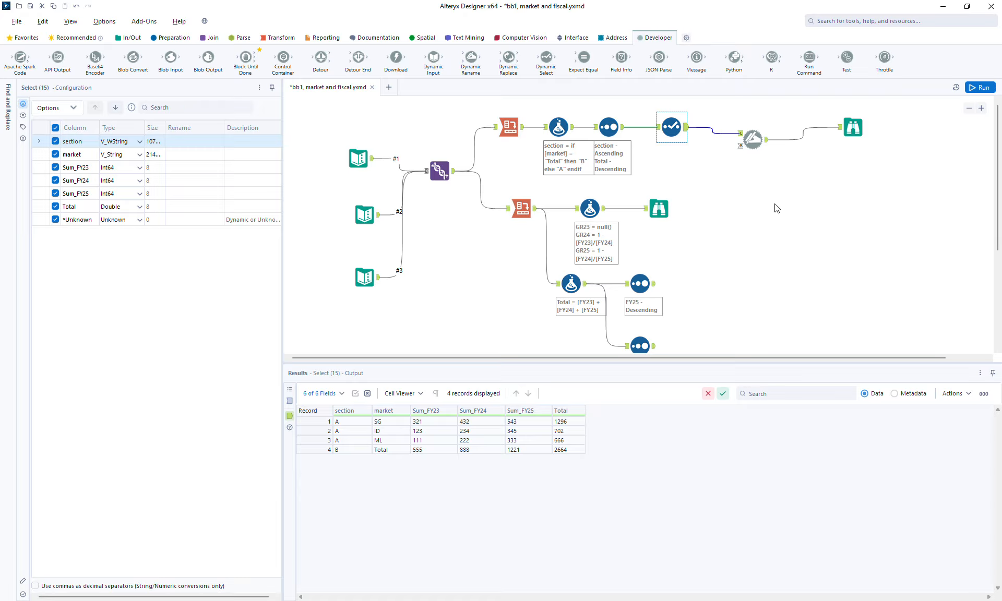
pyautogui.hotkey('ctrl', 's')
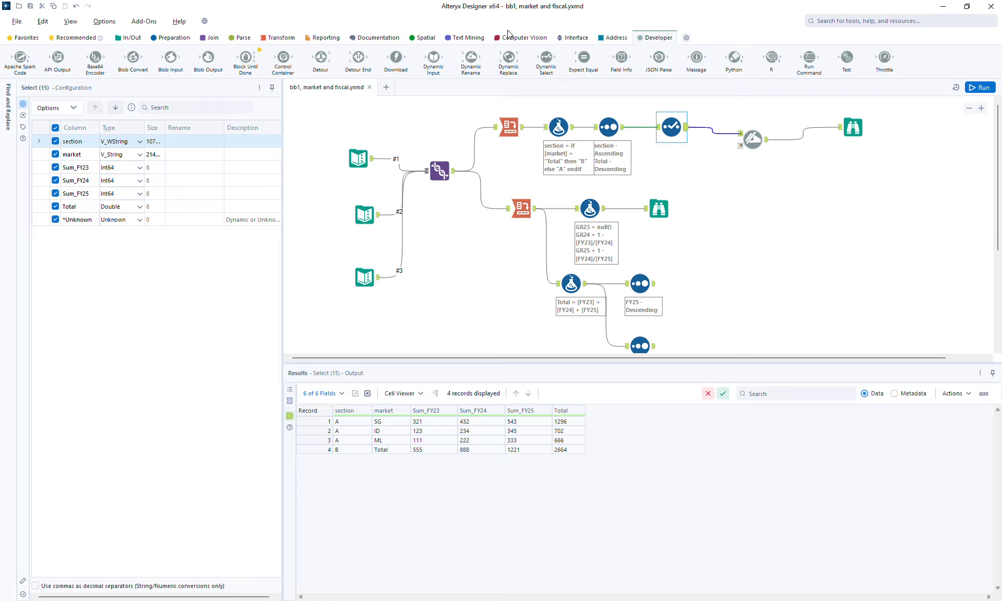